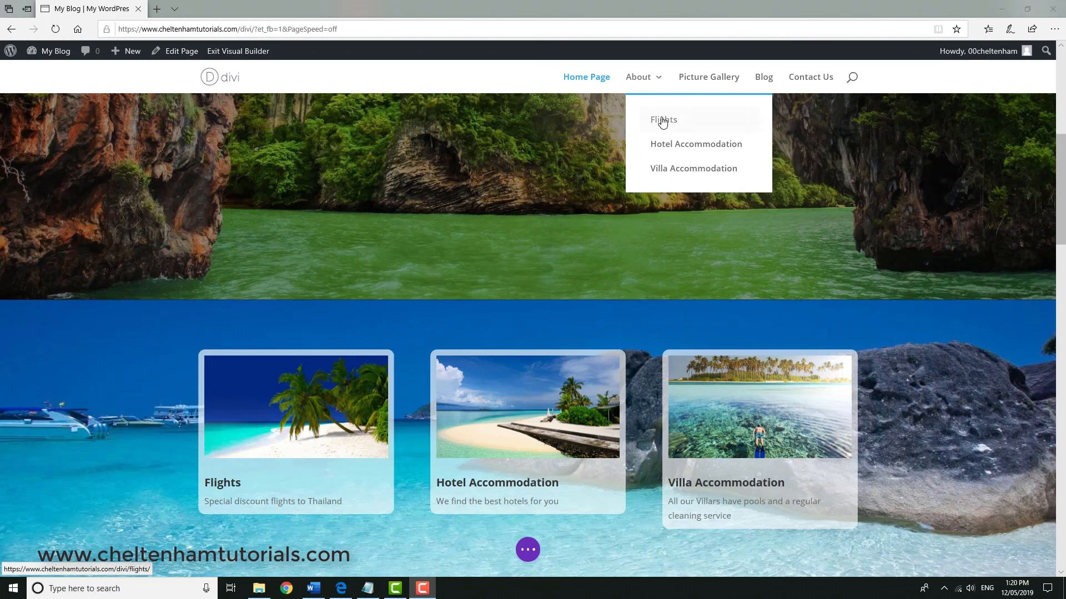
Open the Flights page from the About menu and paste its address into a blank Notepad document.
{"action": "left_click", "coordinate": [662, 123]}
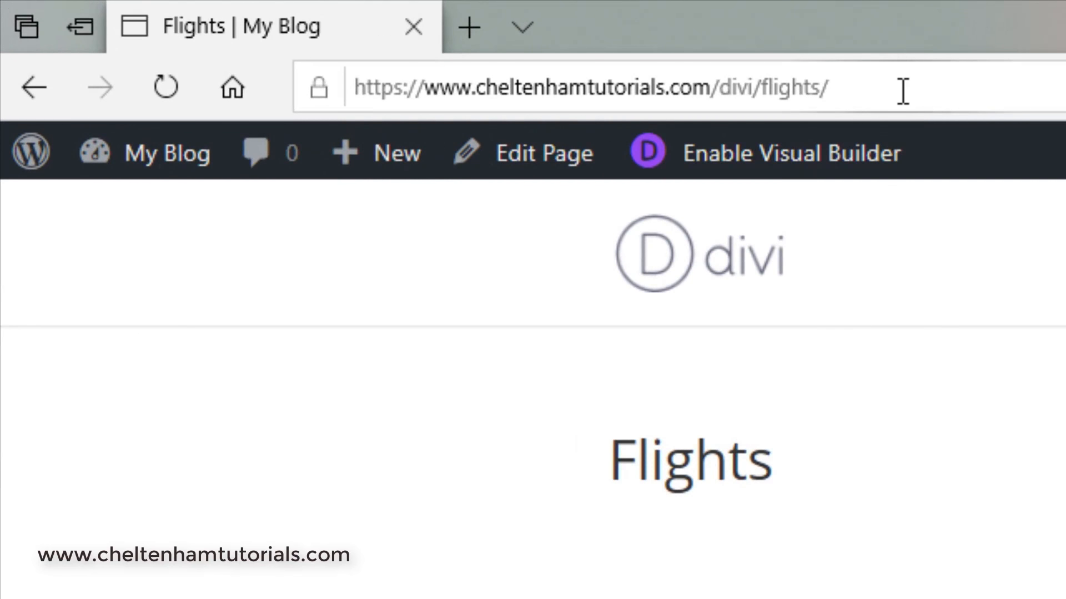
{"action": "left_click", "coordinate": [901, 92]}
{"action": "key", "text": "ctrl+c"}
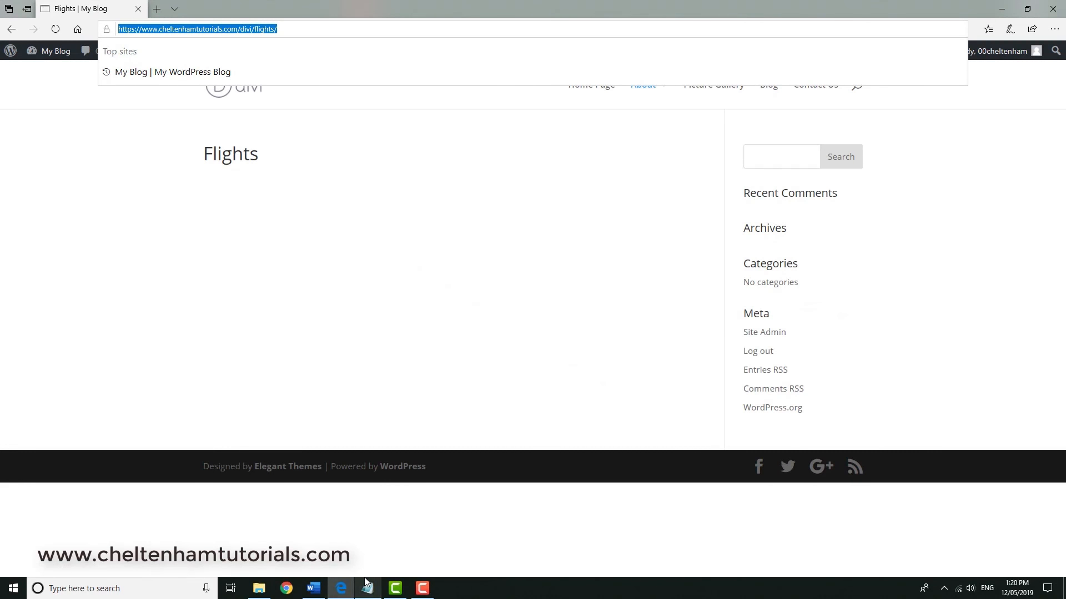
{"action": "left_click", "coordinate": [367, 587]}
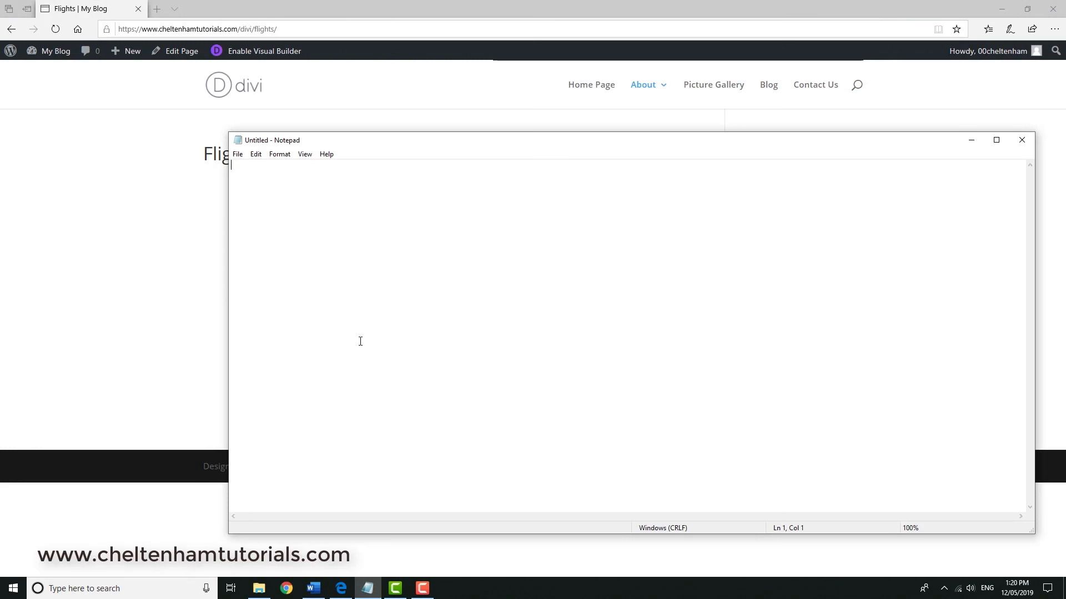
{"action": "key", "text": "ctrl+v"}
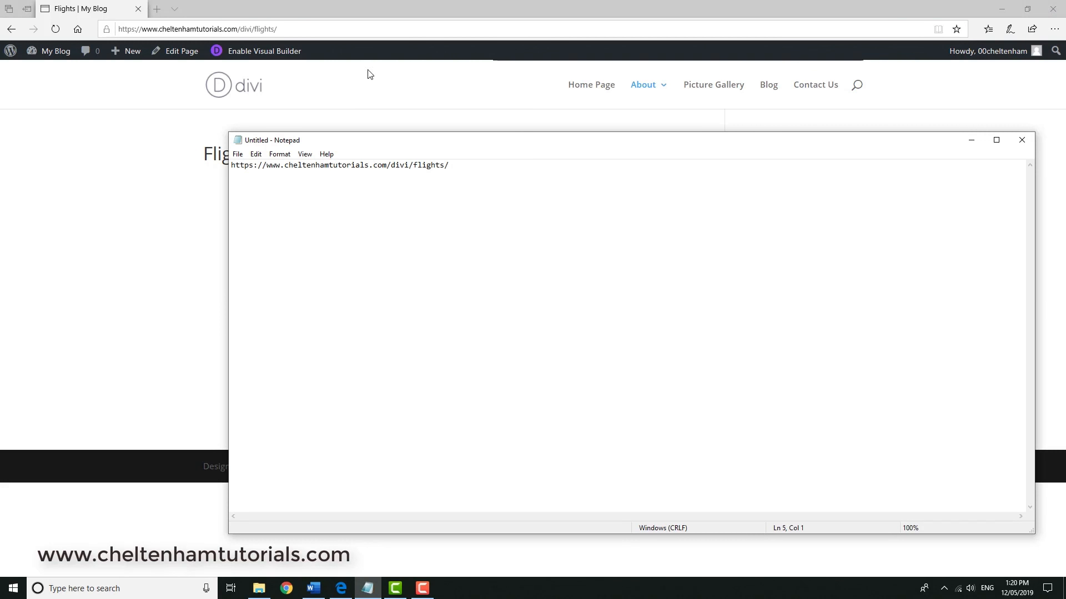
Open the Hotel Accommodation page and paste its address into Notepad below the Flights address.
{"action": "left_click", "coordinate": [452, 5]}
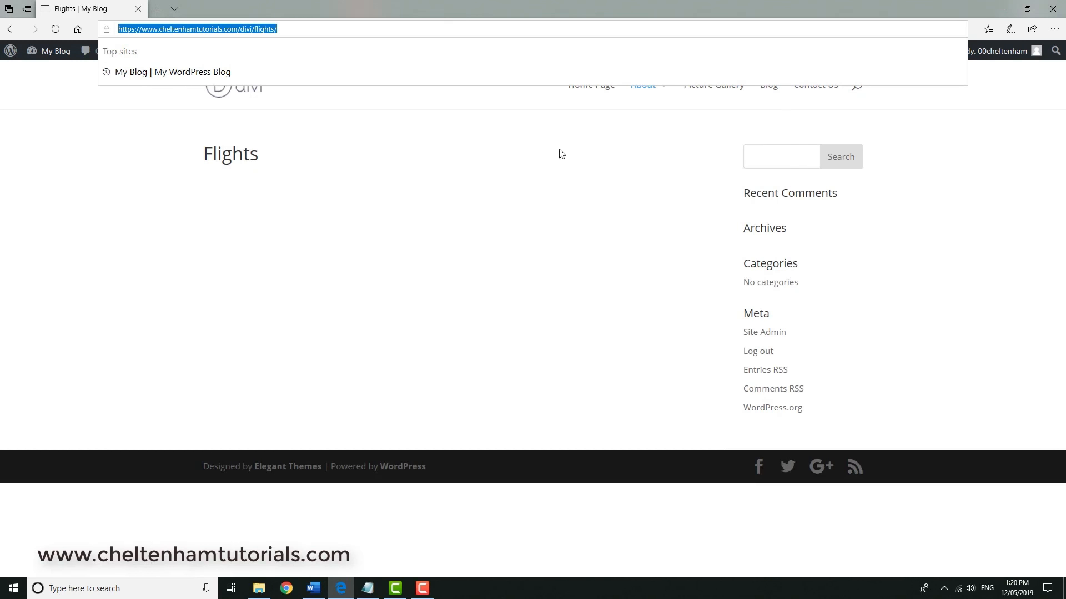
{"action": "left_click", "coordinate": [919, 186]}
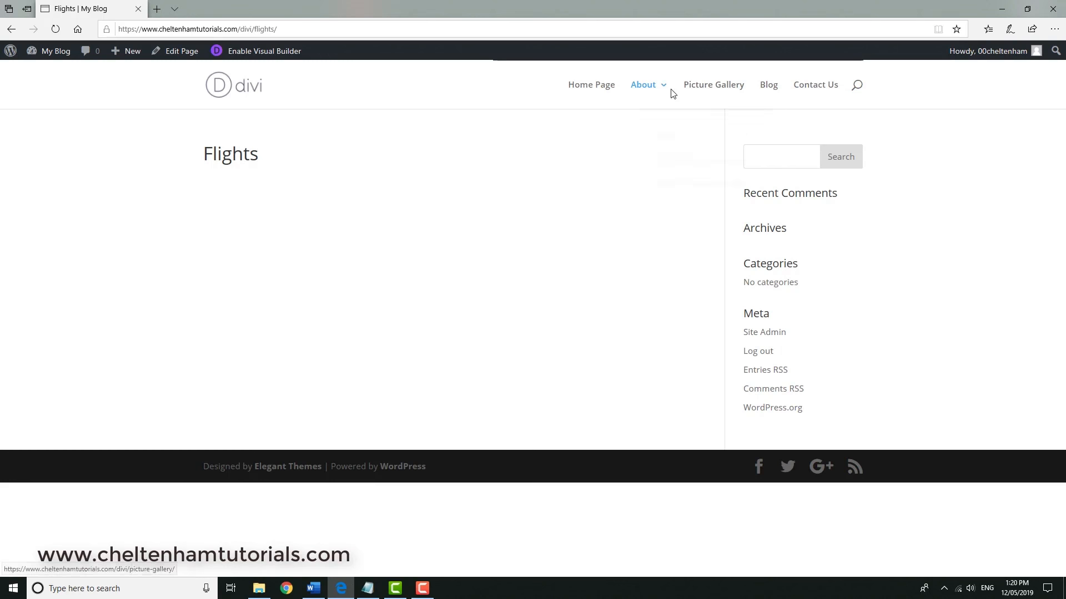
{"action": "mouse_move", "coordinate": [650, 89]}
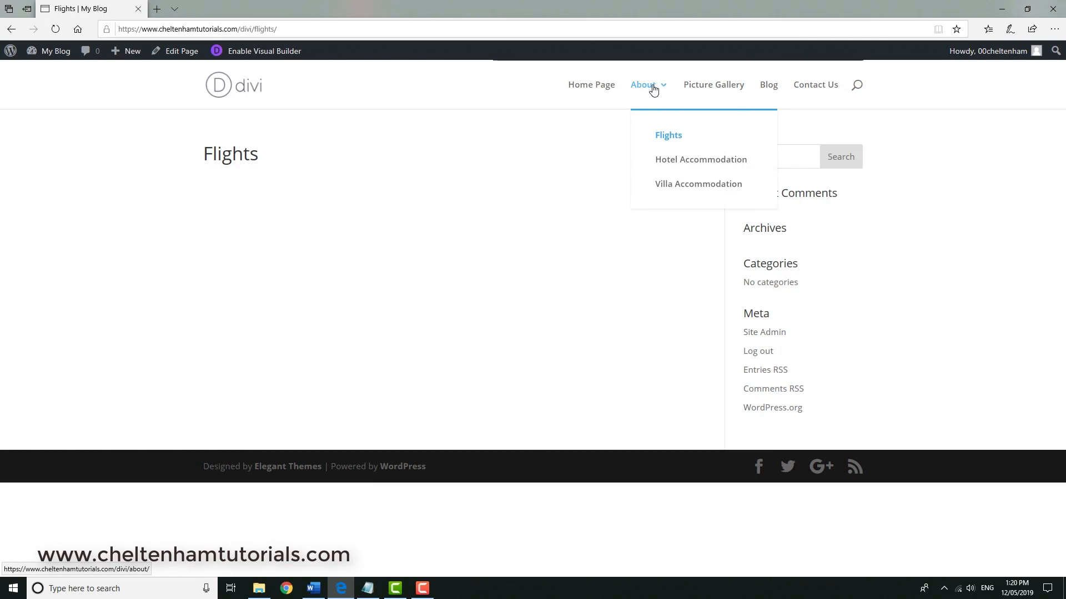
{"action": "left_click", "coordinate": [669, 168]}
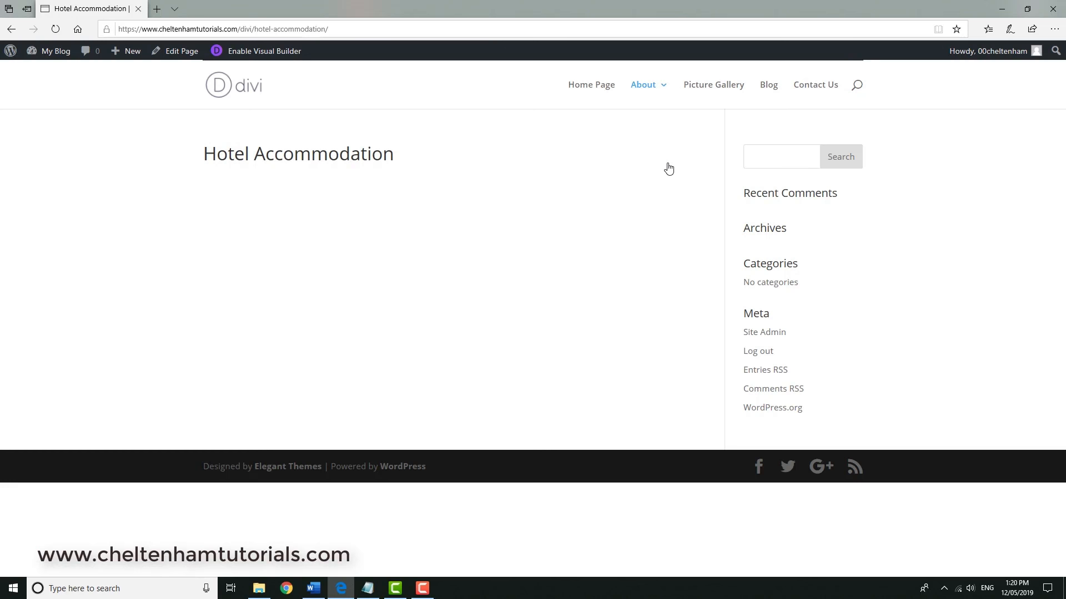
{"action": "left_click", "coordinate": [367, 27]}
{"action": "key", "text": "ctrl+c"}
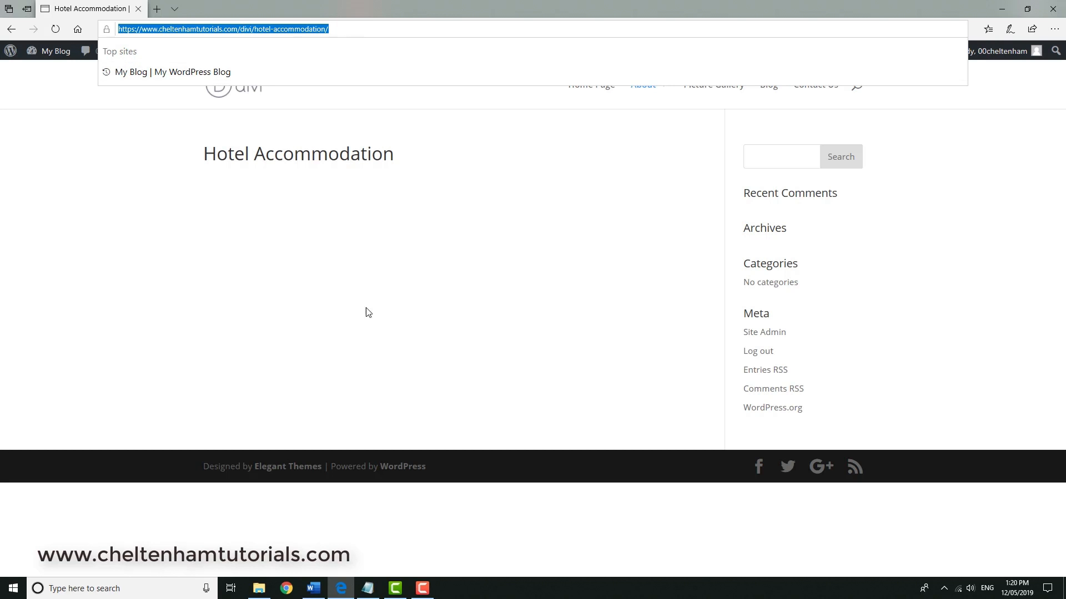
{"action": "left_click", "coordinate": [368, 587]}
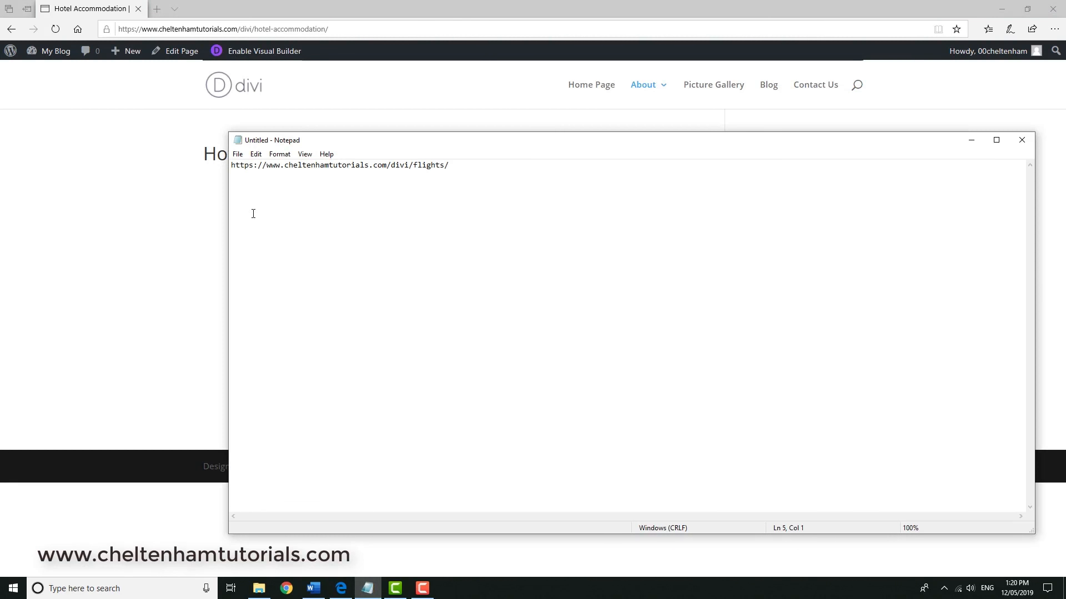
{"action": "key", "text": "ctrl+v"}
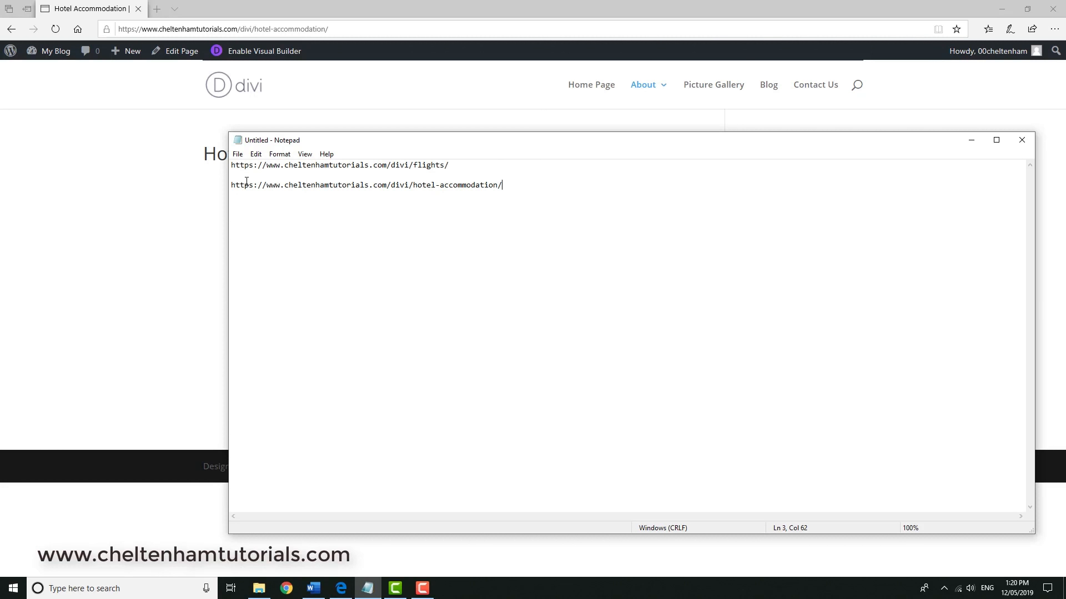
Open the Villa Accommodation page and paste its address into Notepad as the third line.
{"action": "left_click", "coordinate": [424, 12]}
{"action": "left_click", "coordinate": [666, 158]}
{"action": "mouse_move", "coordinate": [656, 89]}
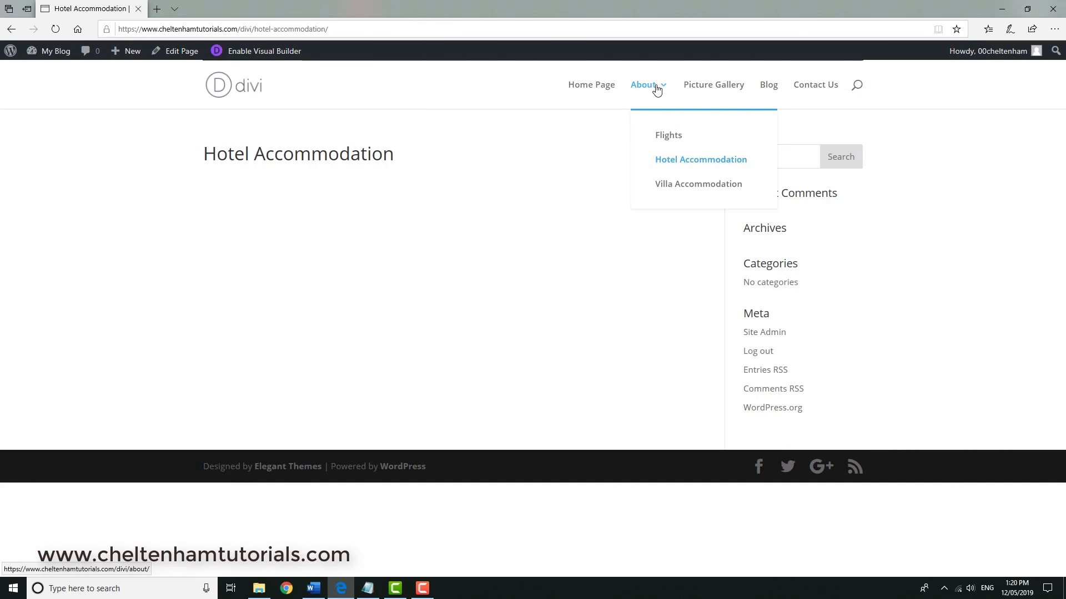
{"action": "left_click", "coordinate": [677, 191]}
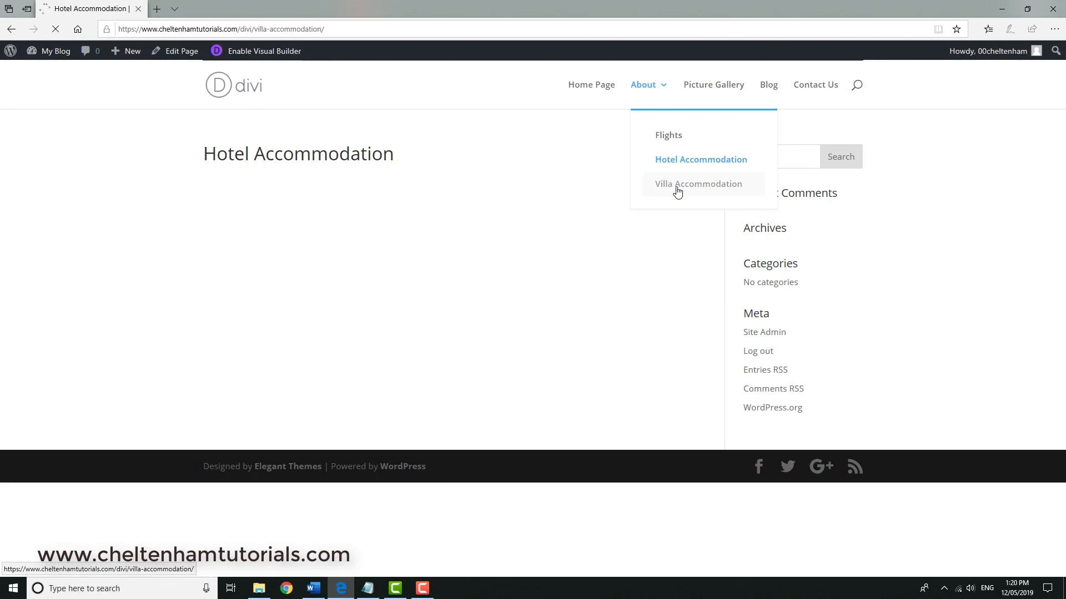
{"action": "left_click", "coordinate": [347, 23]}
{"action": "key", "text": "ctrl+c"}
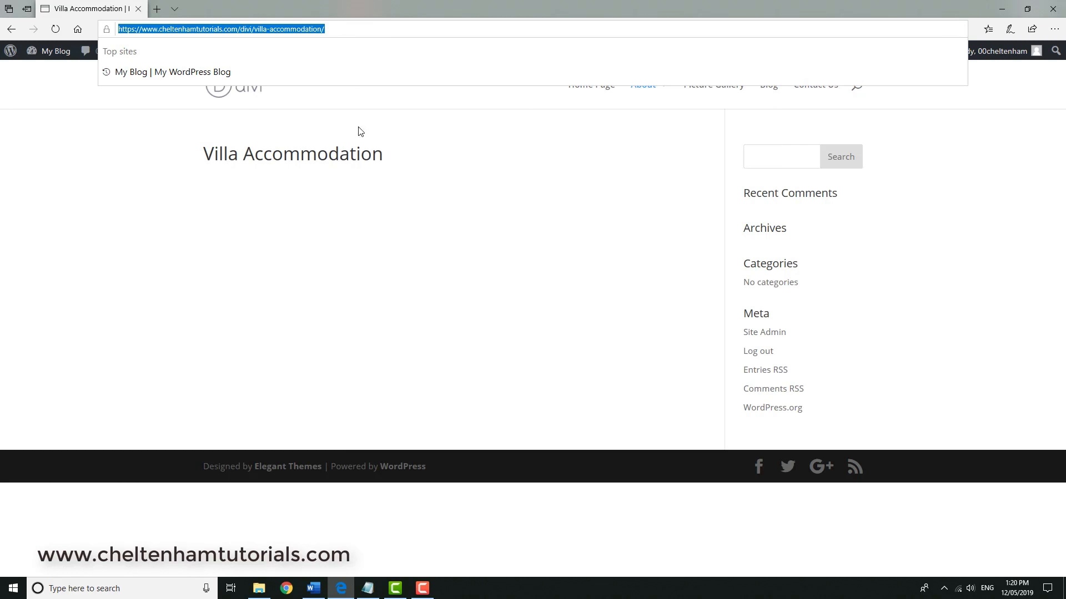
{"action": "left_click", "coordinate": [367, 589]}
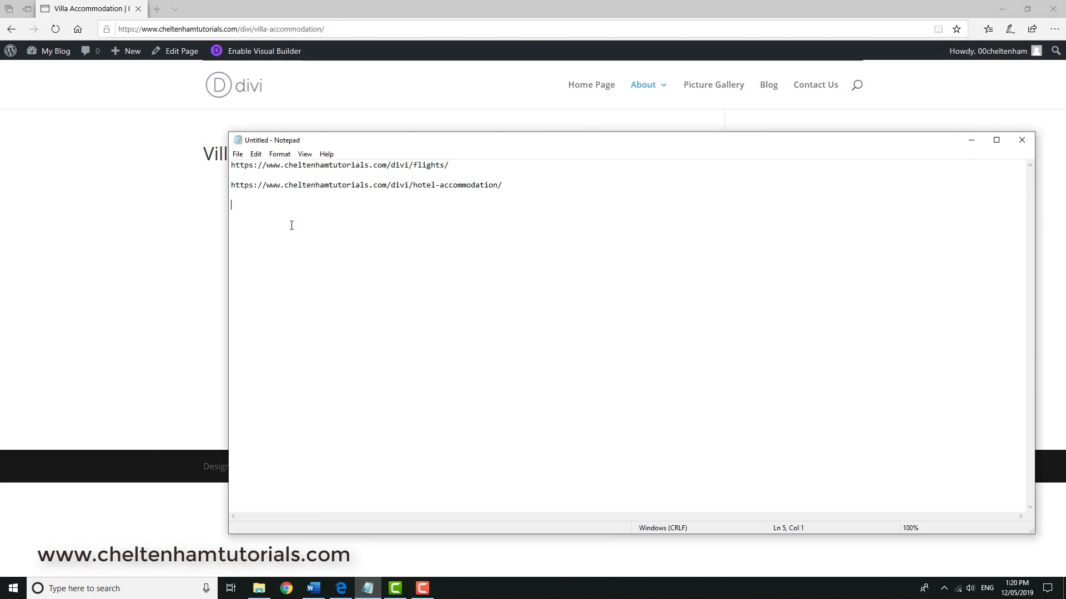
{"action": "key", "text": "ctrl+v"}
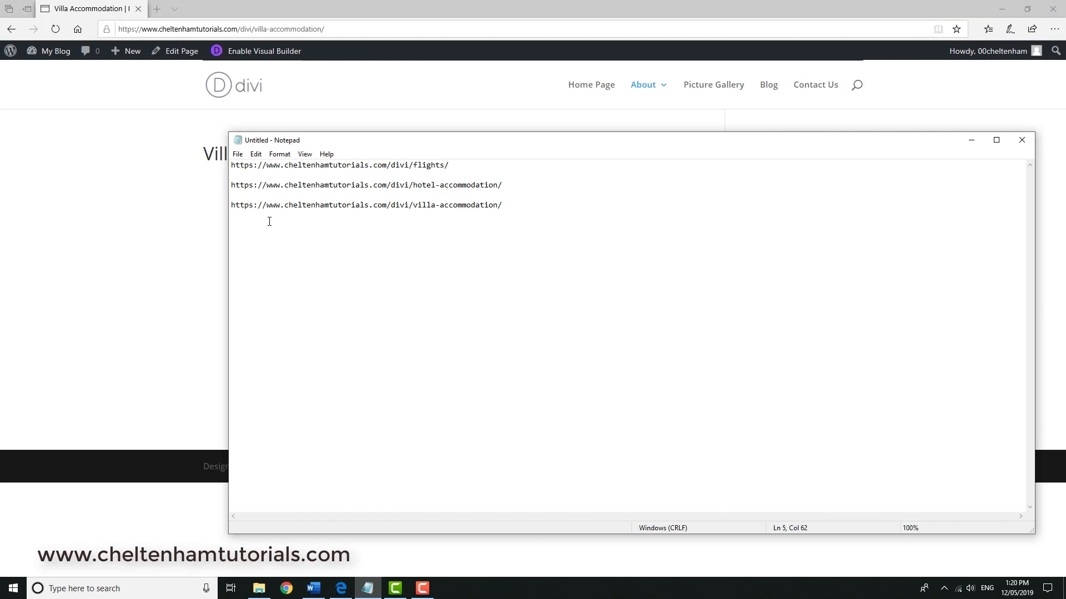
Copy the Flights page address from Notepad and return to the browser.
{"action": "left_click_drag", "start_coordinate": [449, 165], "coordinate": [224, 165]}
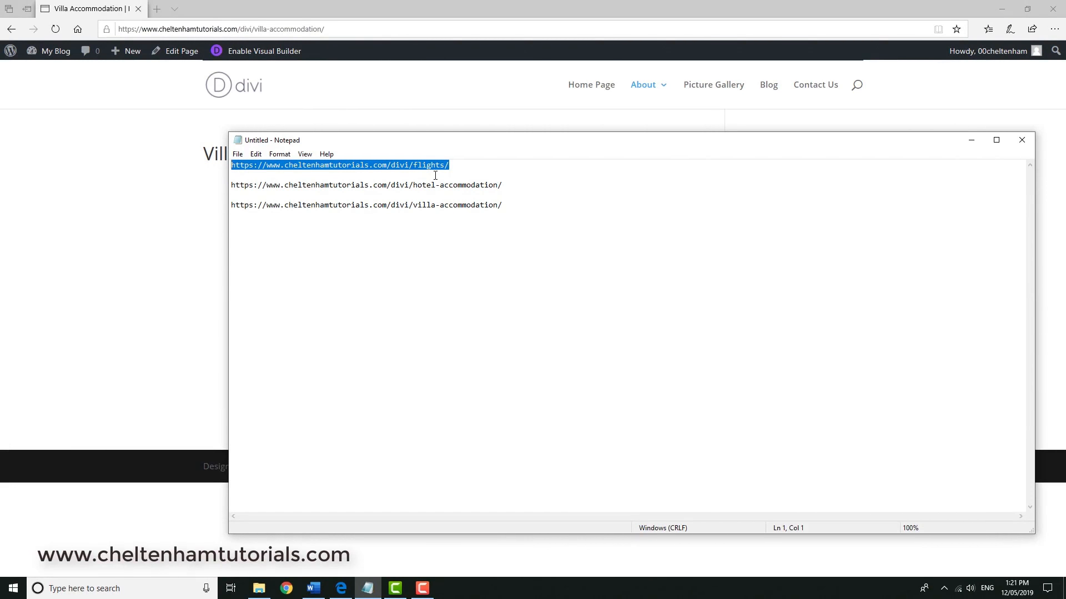
{"action": "left_click", "coordinate": [467, 22]}
{"action": "left_click", "coordinate": [468, 22]}
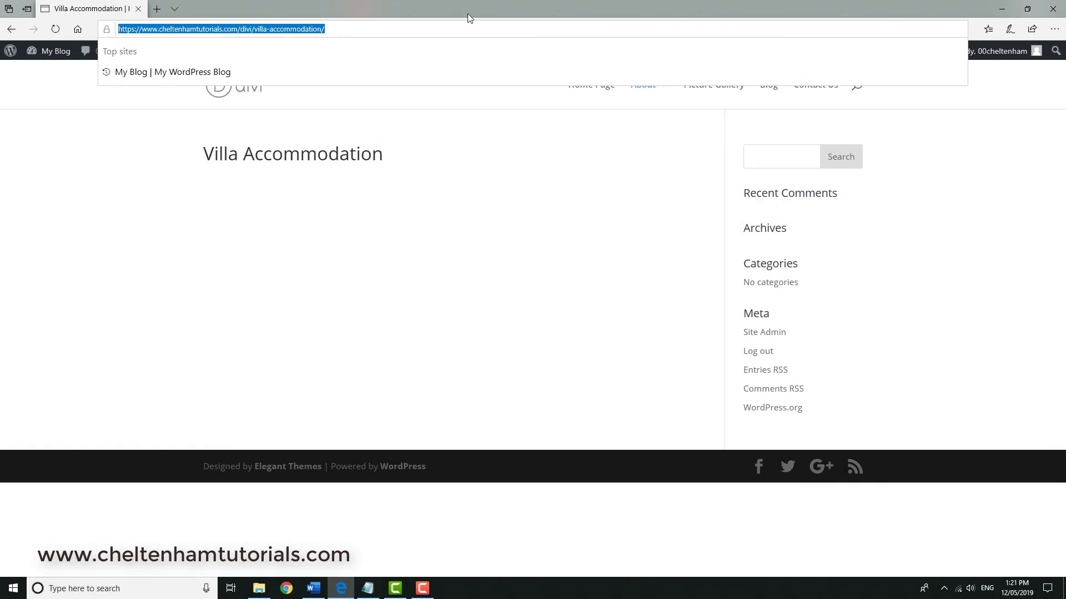
{"action": "left_click", "coordinate": [294, 305]}
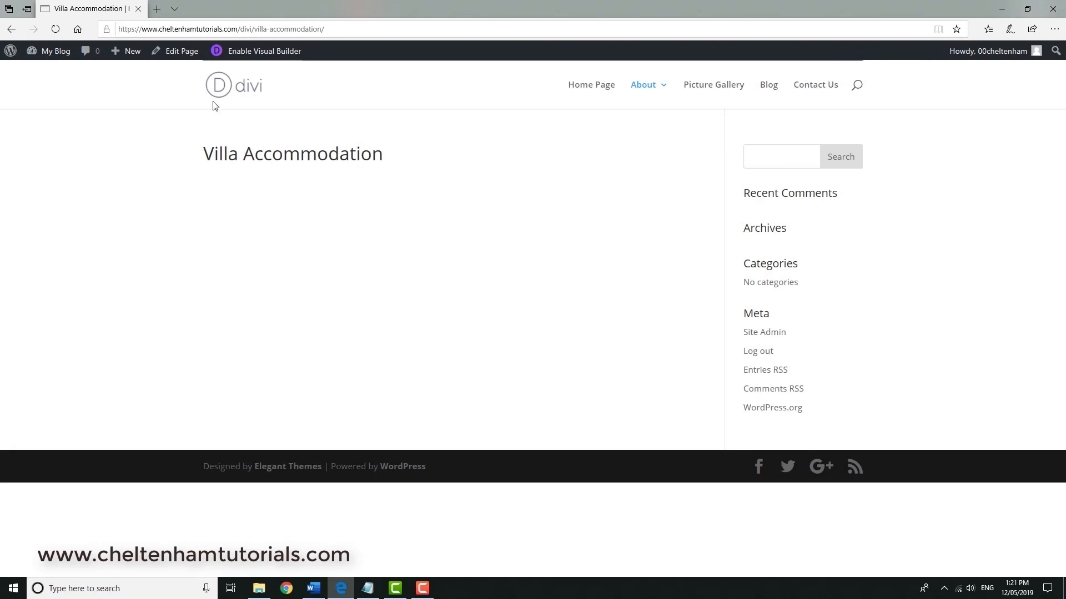
Open the Home Page and enable the Visual Builder.
{"action": "left_click", "coordinate": [590, 87]}
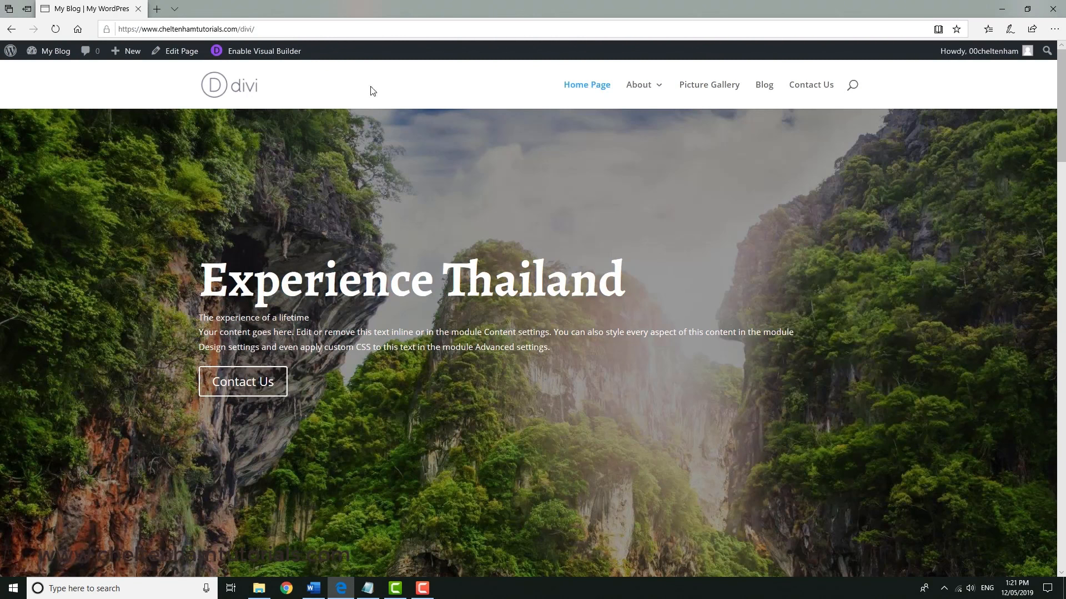
{"action": "left_click", "coordinate": [263, 53]}
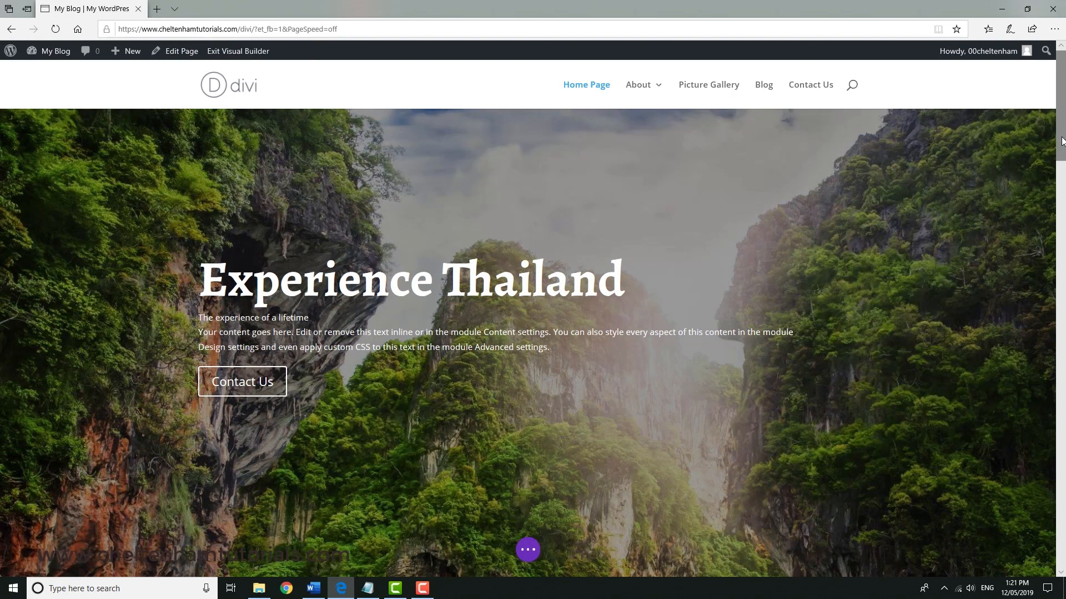
Add a Button module to the Flights card's column.
{"action": "scroll", "coordinate": [1063, 226], "scroll_direction": "down", "scroll_amount": 5}
{"action": "left_click_drag", "start_coordinate": [1065, 227], "coordinate": [1065, 278]}
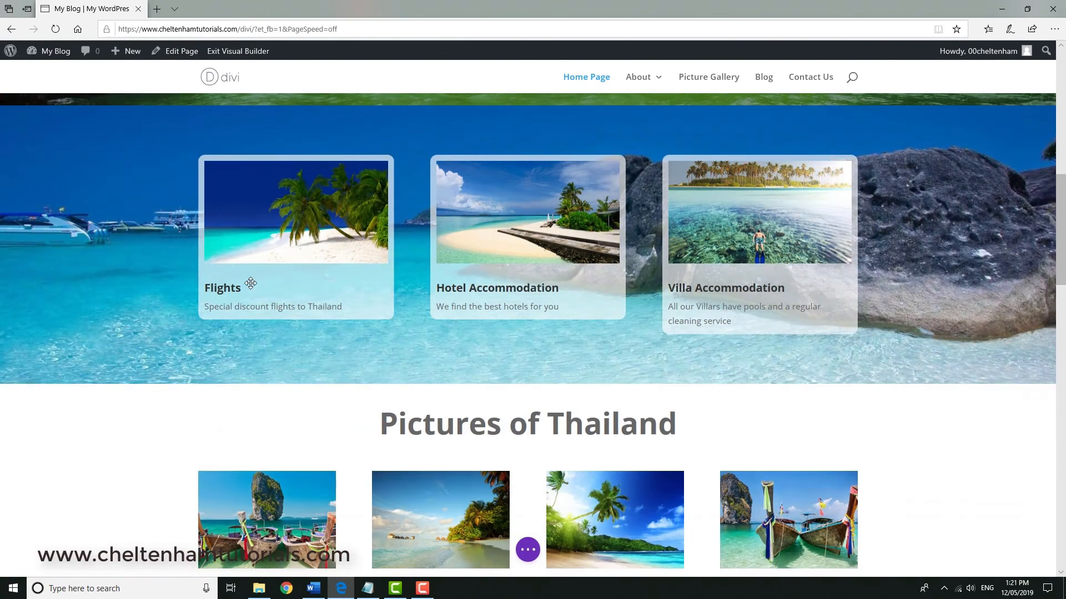
{"action": "mouse_move", "coordinate": [267, 267]}
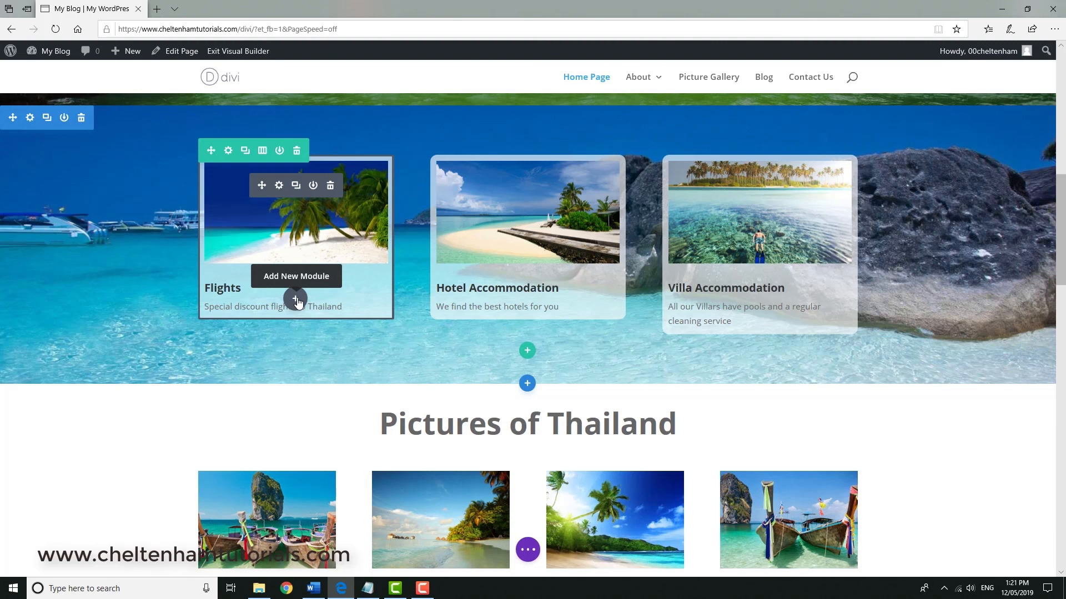
{"action": "left_click", "coordinate": [295, 299]}
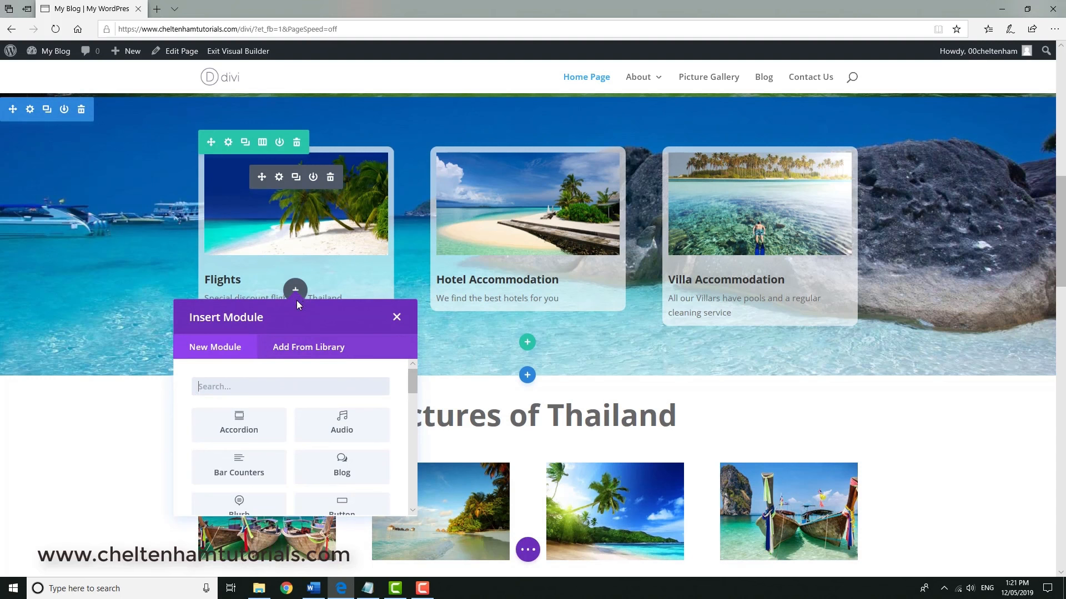
{"action": "scroll", "coordinate": [327, 438], "scroll_direction": "down", "scroll_amount": 3}
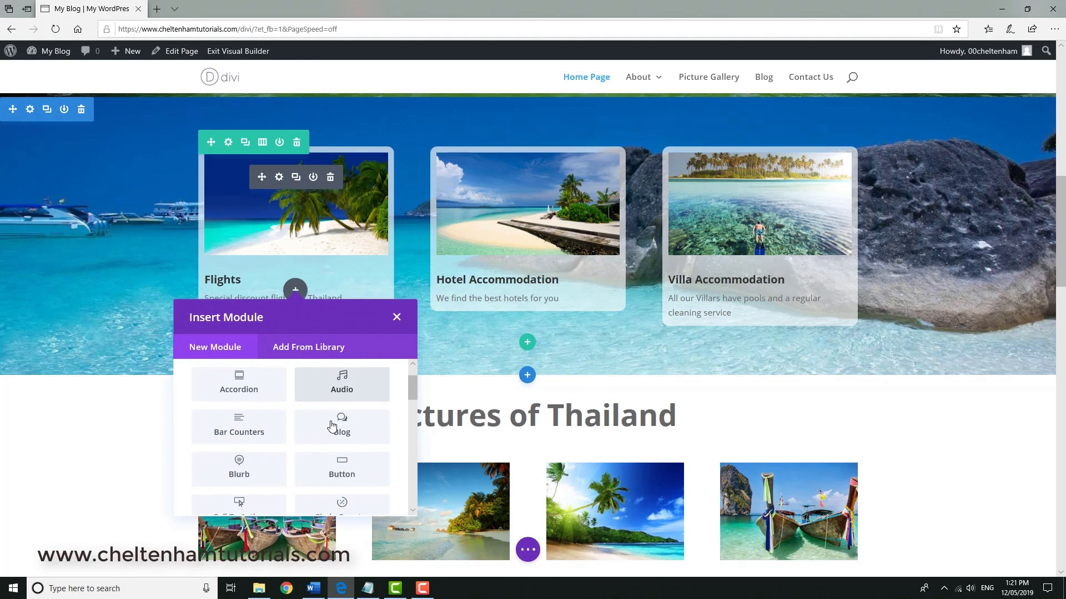
{"action": "left_click", "coordinate": [341, 453]}
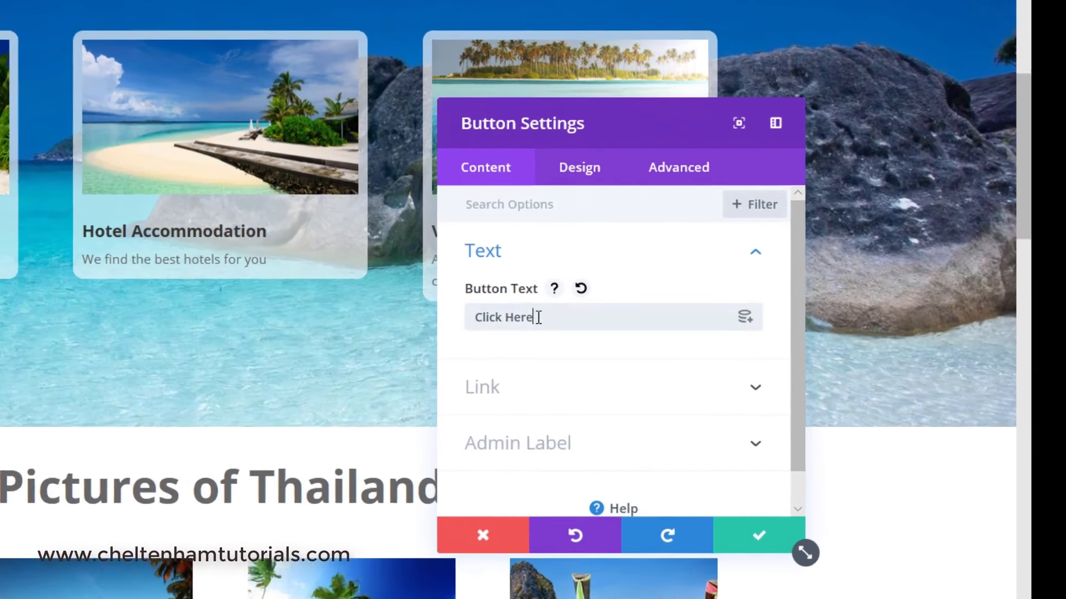
Set the button text to Flights.
{"action": "left_click_drag", "start_coordinate": [735, 337], "coordinate": [681, 342]}
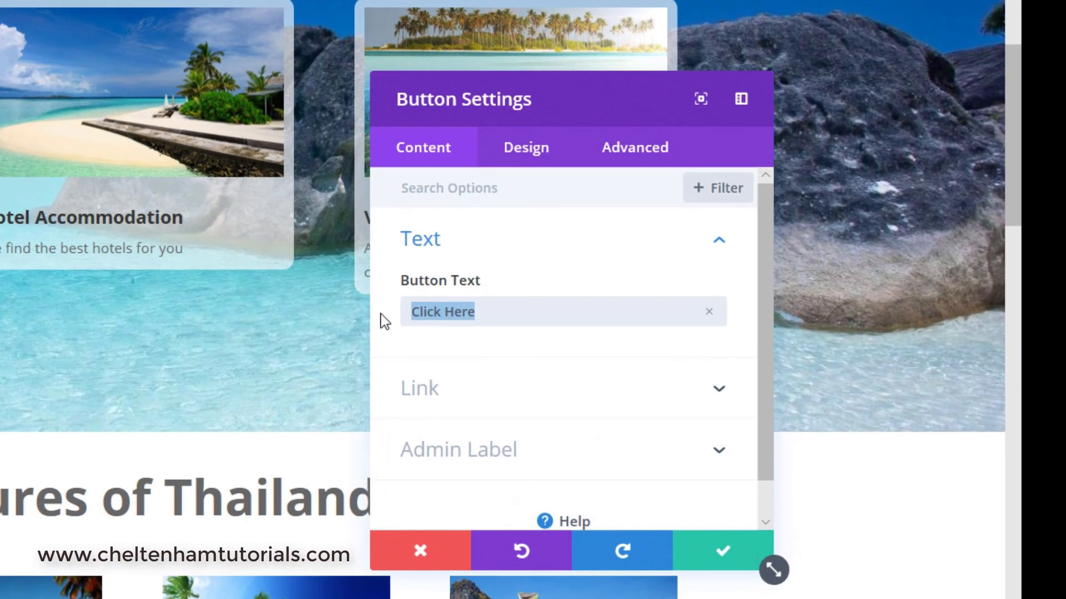
{"action": "type", "text": "Flights"}
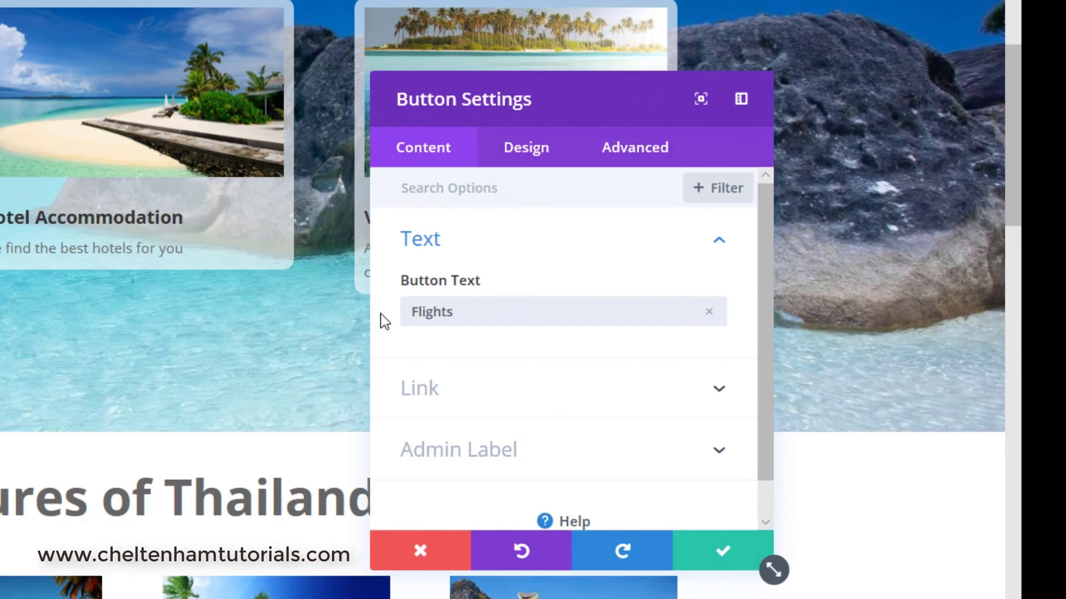
{"action": "scroll", "coordinate": [389, 317], "scroll_direction": "down", "scroll_amount": 1}
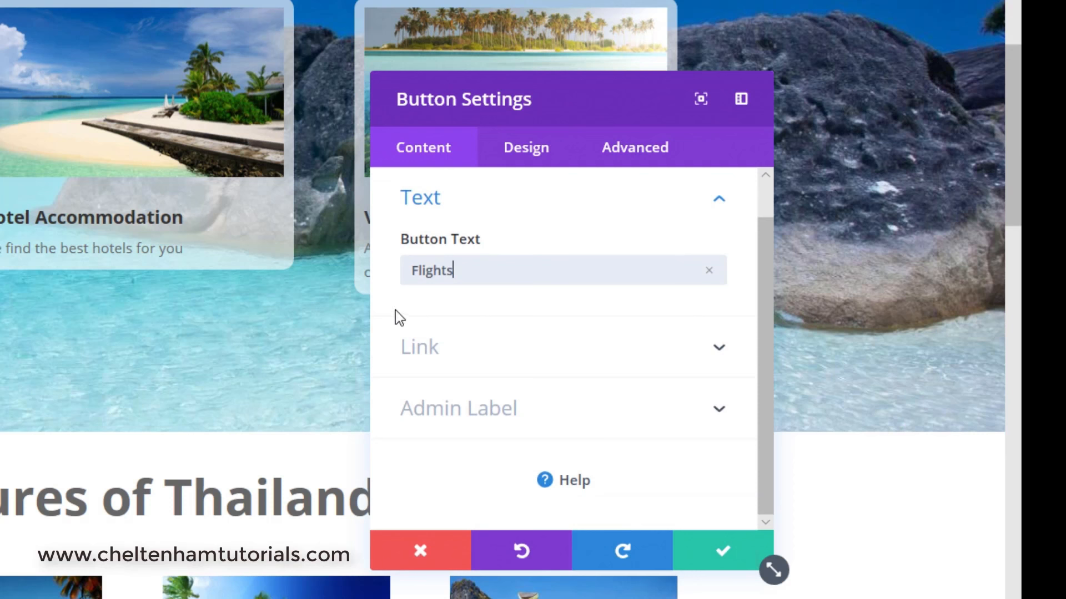
{"action": "left_click", "coordinate": [442, 364]}
{"action": "left_click", "coordinate": [459, 276]}
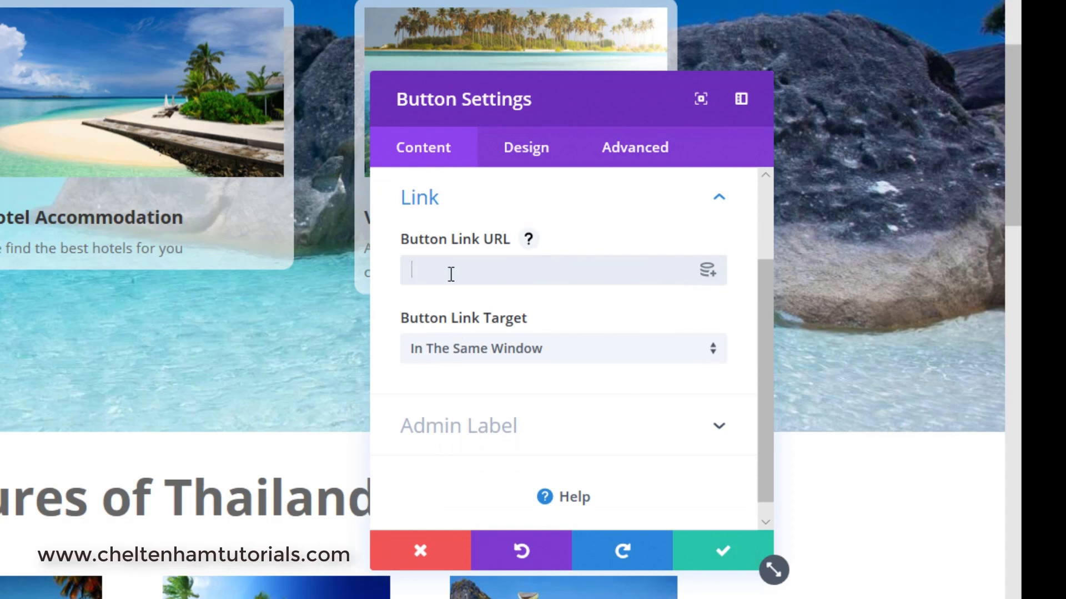
{"action": "key", "text": "ctrl+v"}
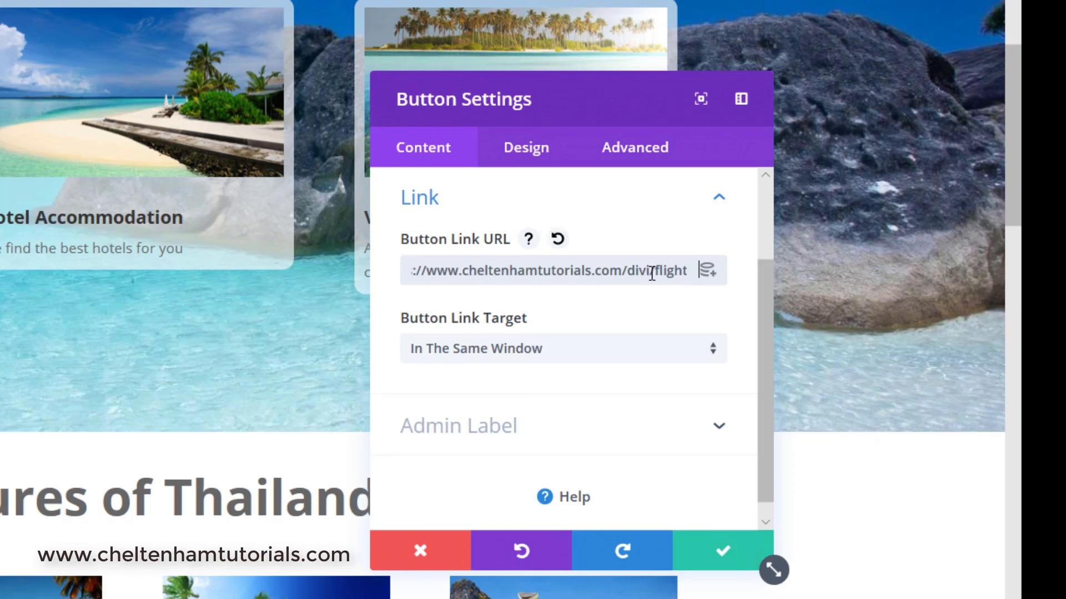
{"action": "type", "text": "s/"}
Review the button's Text and Link settings.
{"action": "scroll", "coordinate": [555, 261], "scroll_direction": "up", "scroll_amount": 2}
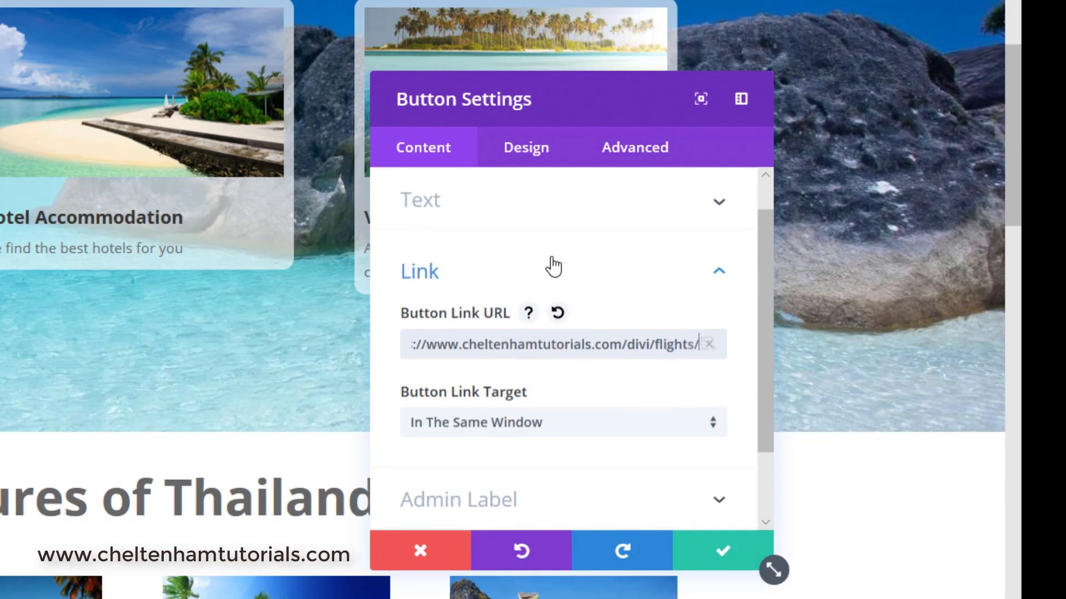
{"action": "scroll", "coordinate": [554, 268], "scroll_direction": "up", "scroll_amount": 1}
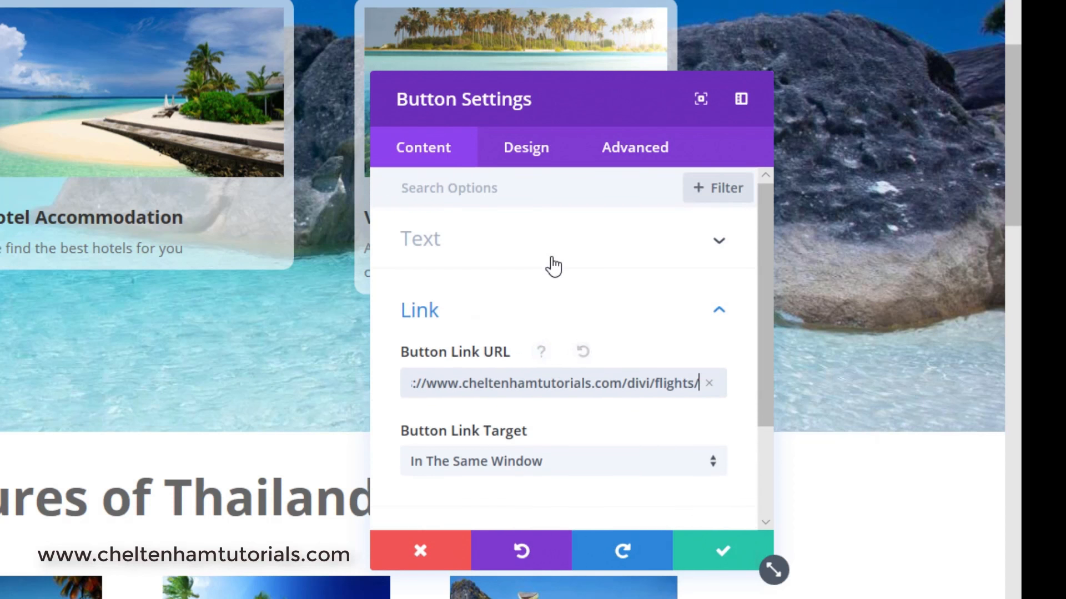
{"action": "left_click", "coordinate": [438, 244]}
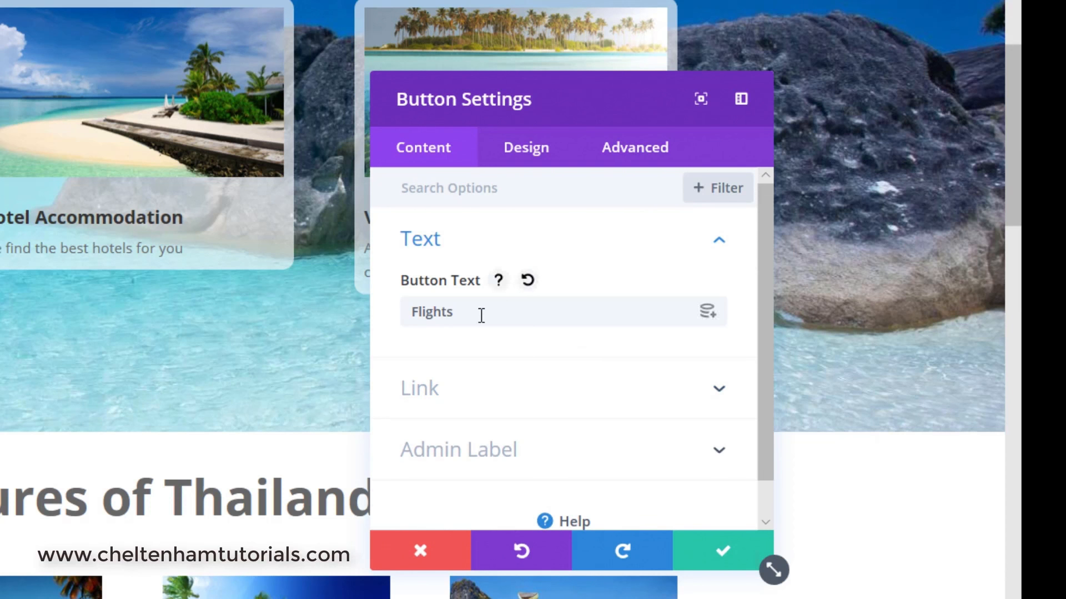
{"action": "scroll", "coordinate": [455, 325], "scroll_direction": "down", "scroll_amount": 1}
{"action": "left_click", "coordinate": [433, 352]}
{"action": "scroll", "coordinate": [499, 304], "scroll_direction": "down", "scroll_amount": 1}
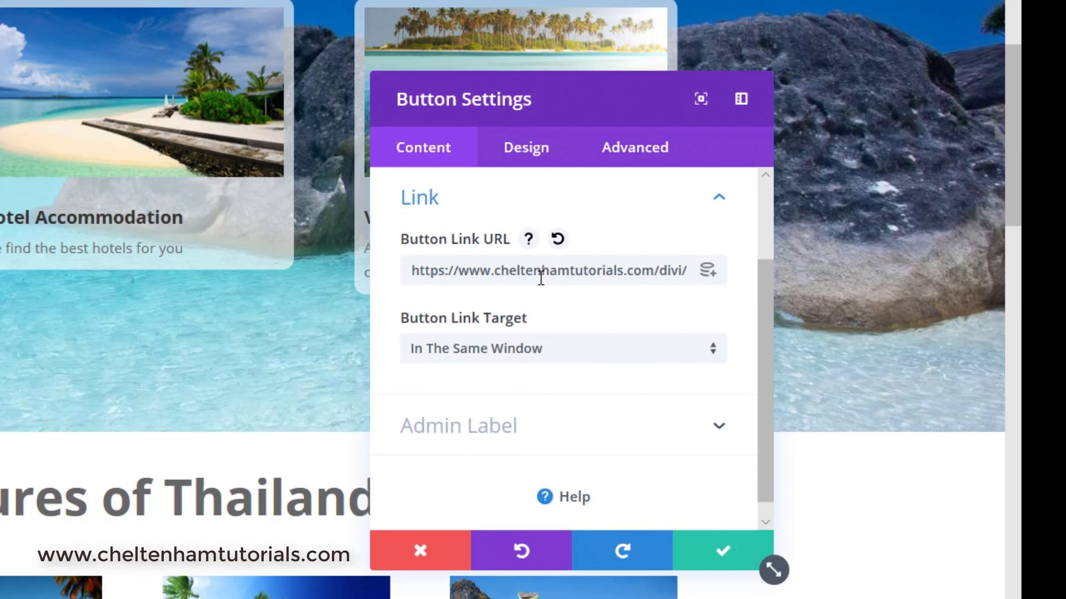
Review the Button Link Target choices for the Flights button.
{"action": "scroll", "coordinate": [541, 277], "scroll_direction": "down", "scroll_amount": 1}
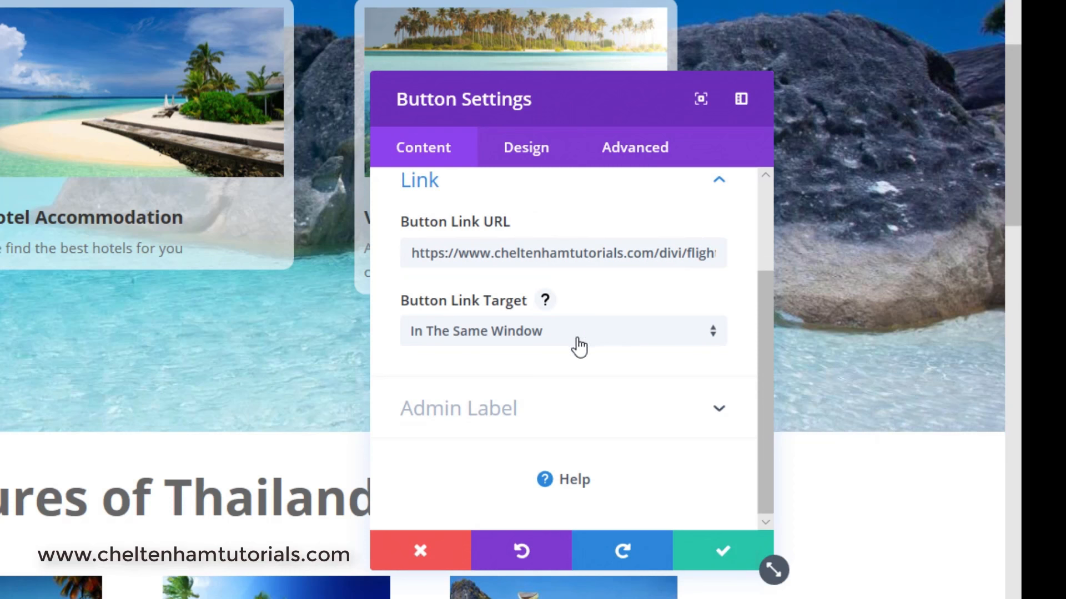
{"action": "left_click", "coordinate": [611, 339]}
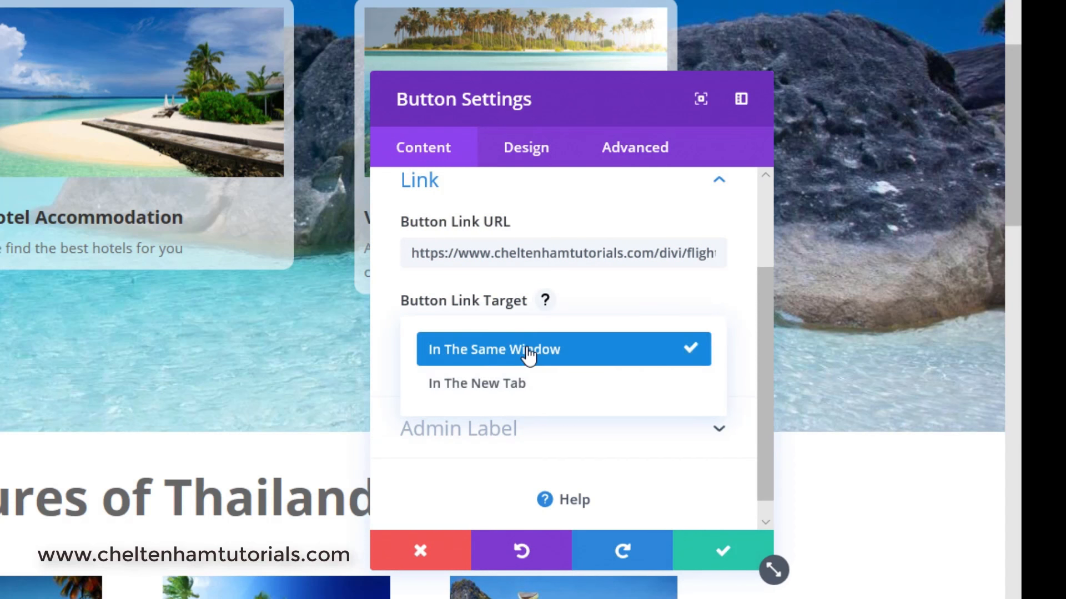
{"action": "left_click", "coordinate": [398, 491]}
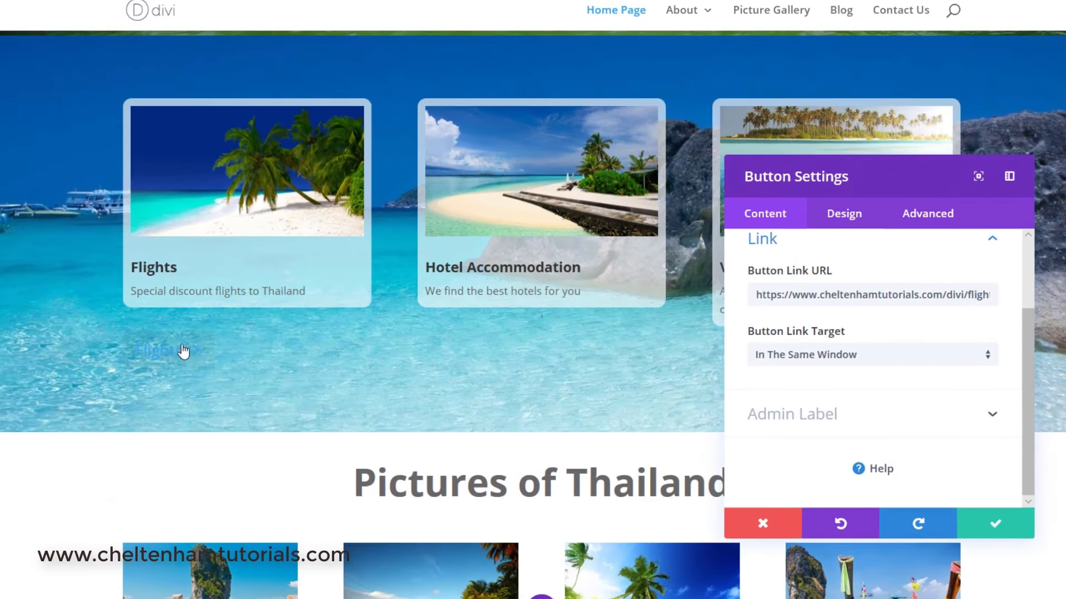
Center-align the Flights button in the design settings.
{"action": "left_click", "coordinate": [844, 215]}
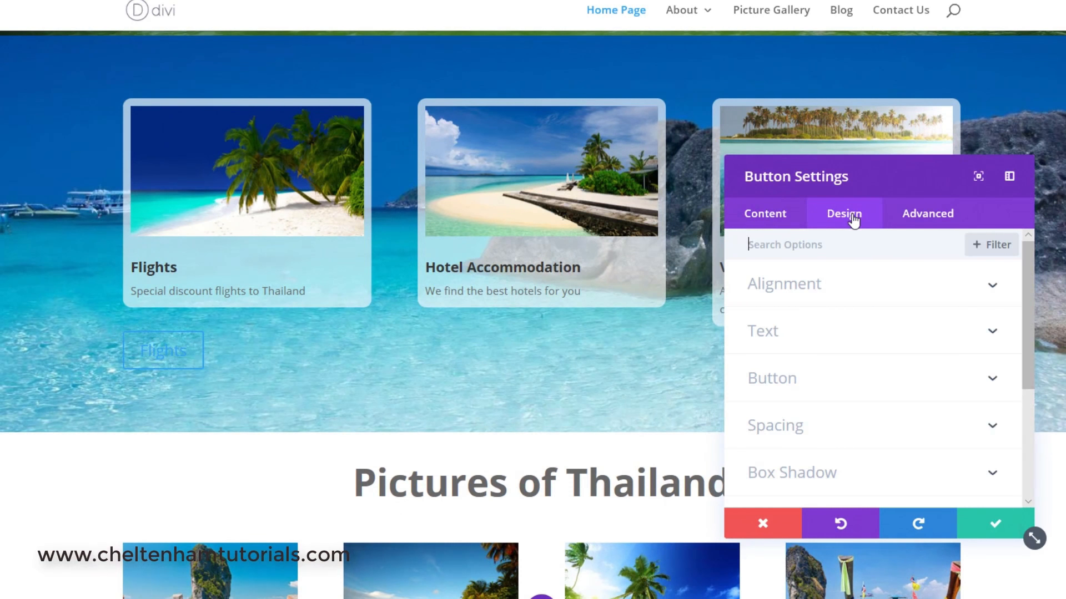
{"action": "scroll", "coordinate": [831, 305], "scroll_direction": "down", "scroll_amount": 2}
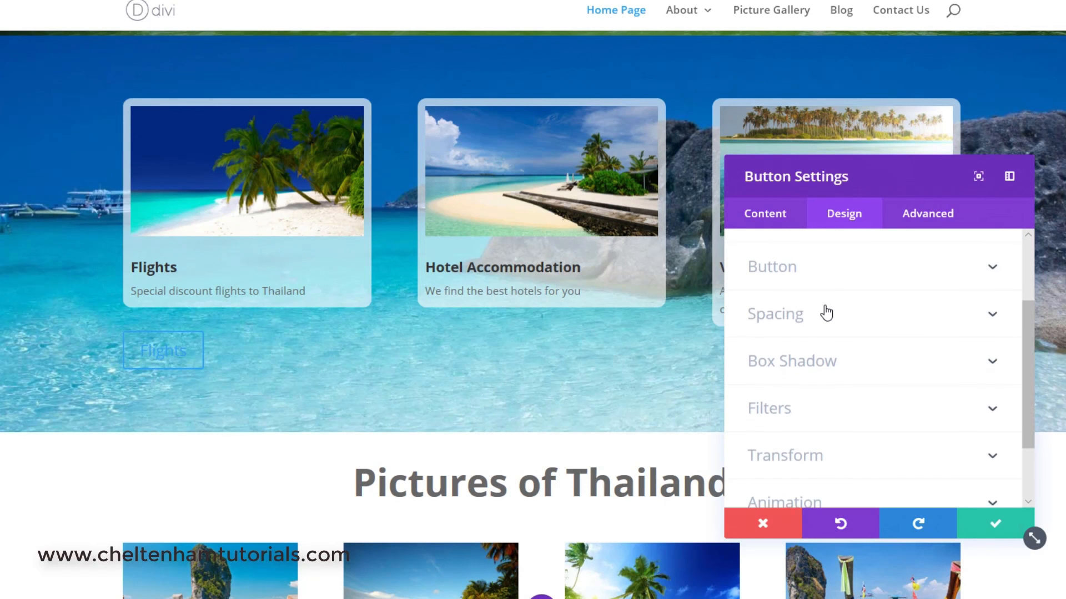
{"action": "scroll", "coordinate": [827, 314], "scroll_direction": "down", "scroll_amount": 1}
{"action": "scroll", "coordinate": [826, 312], "scroll_direction": "up", "scroll_amount": 3}
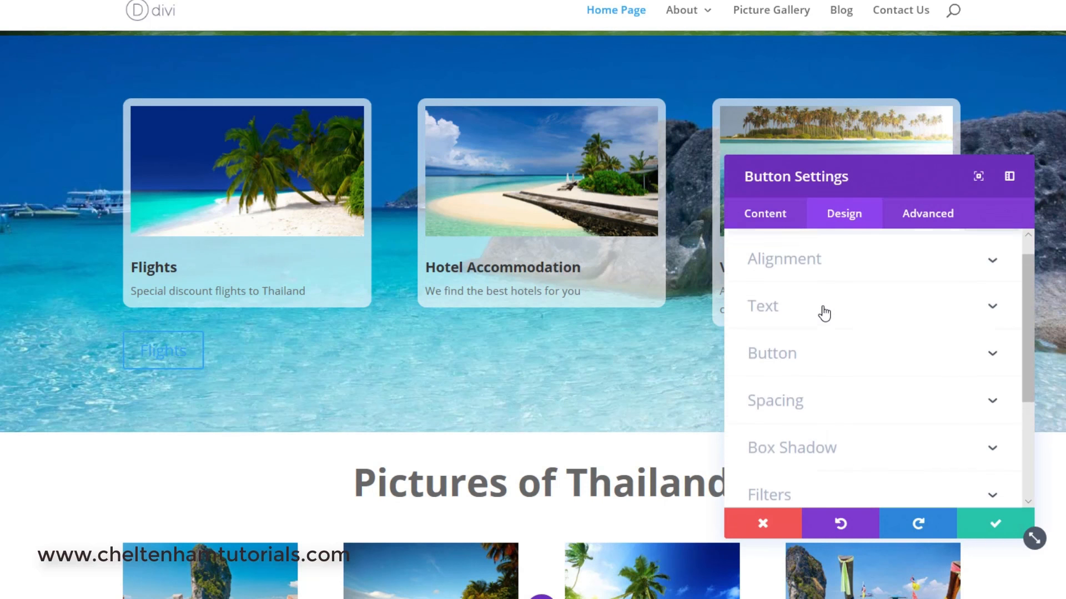
{"action": "scroll", "coordinate": [824, 313], "scroll_direction": "up", "scroll_amount": 1}
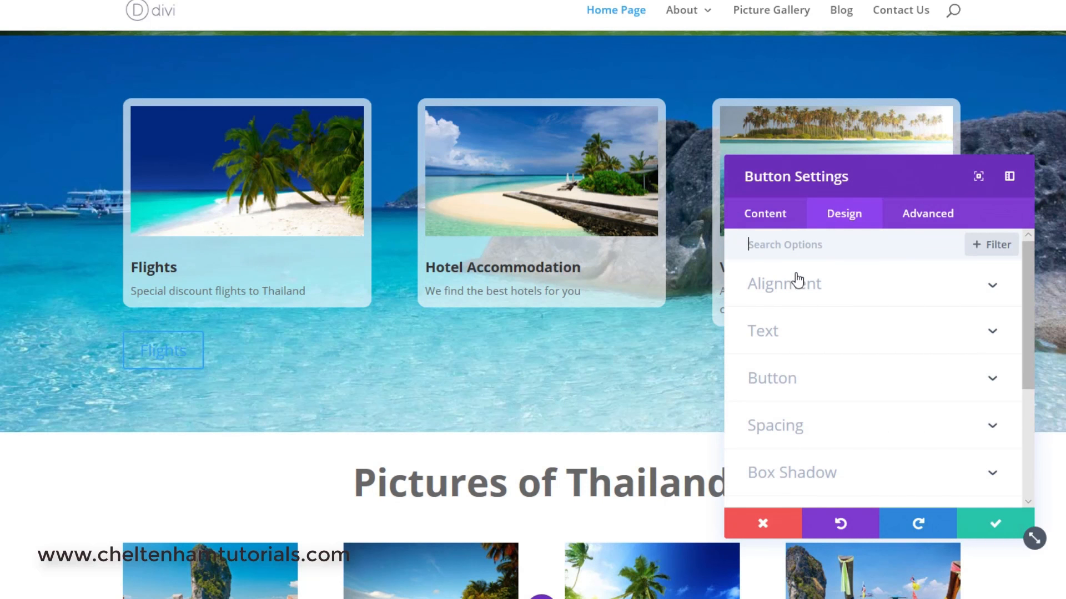
{"action": "left_click", "coordinate": [994, 287]}
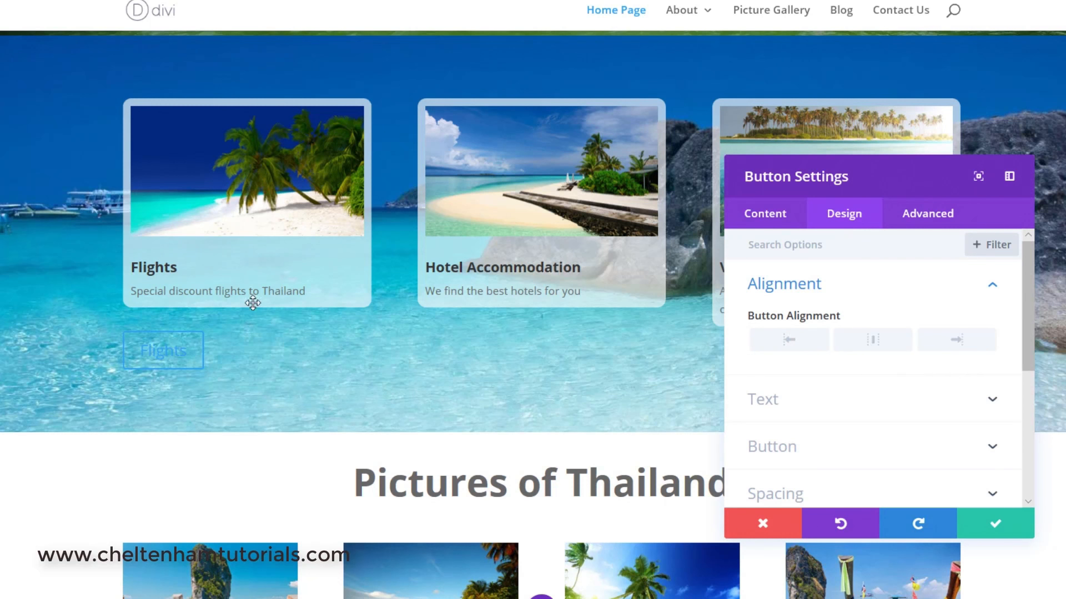
{"action": "left_click", "coordinate": [873, 345]}
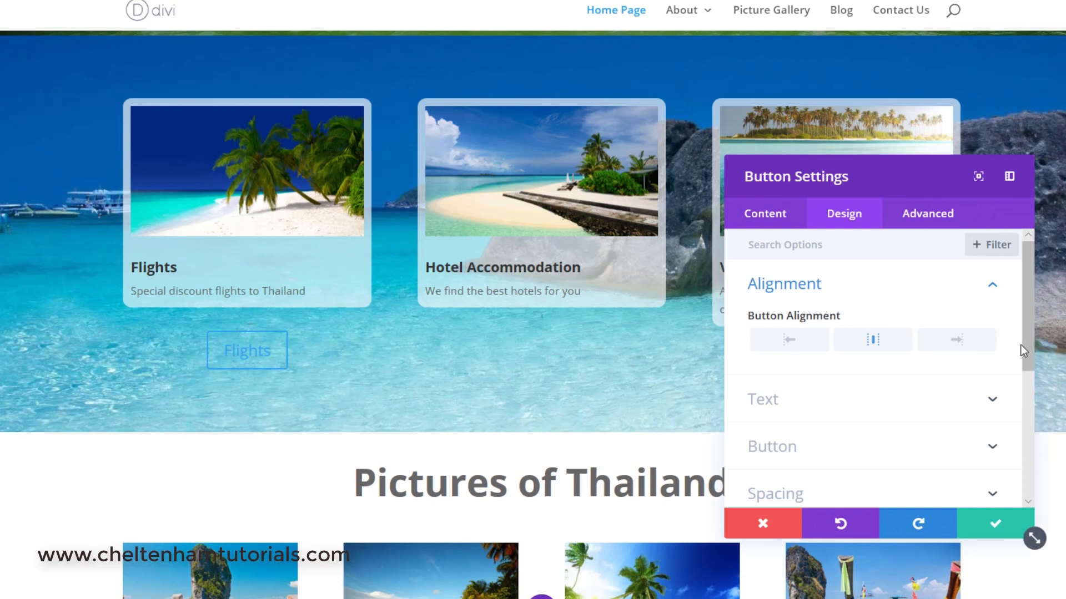
Set the button's text color option to Light.
{"action": "left_click_drag", "start_coordinate": [1027, 338], "coordinate": [1032, 388]}
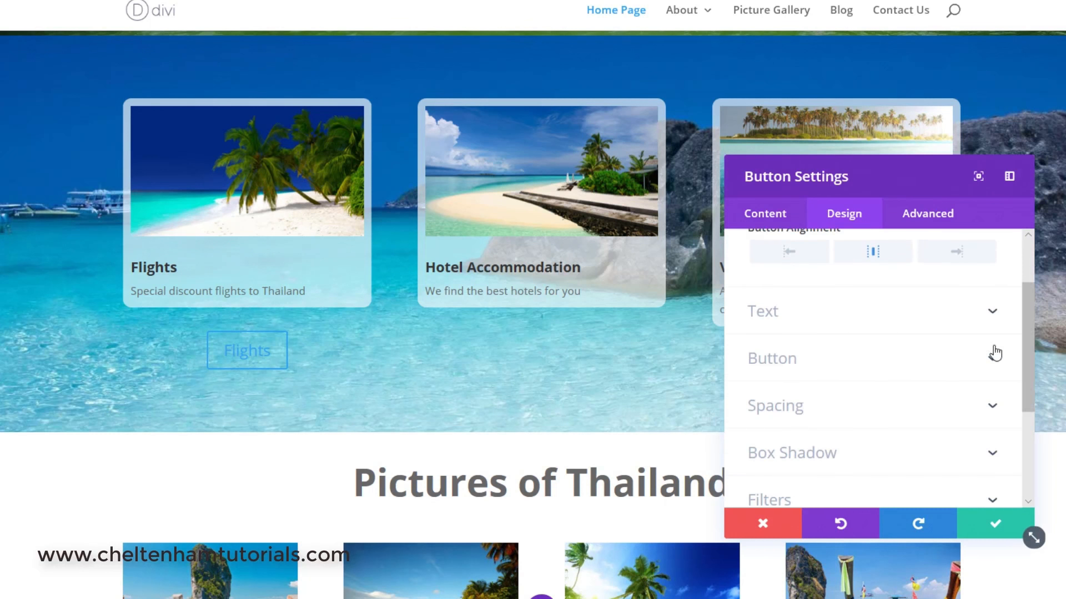
{"action": "left_click", "coordinate": [994, 316]}
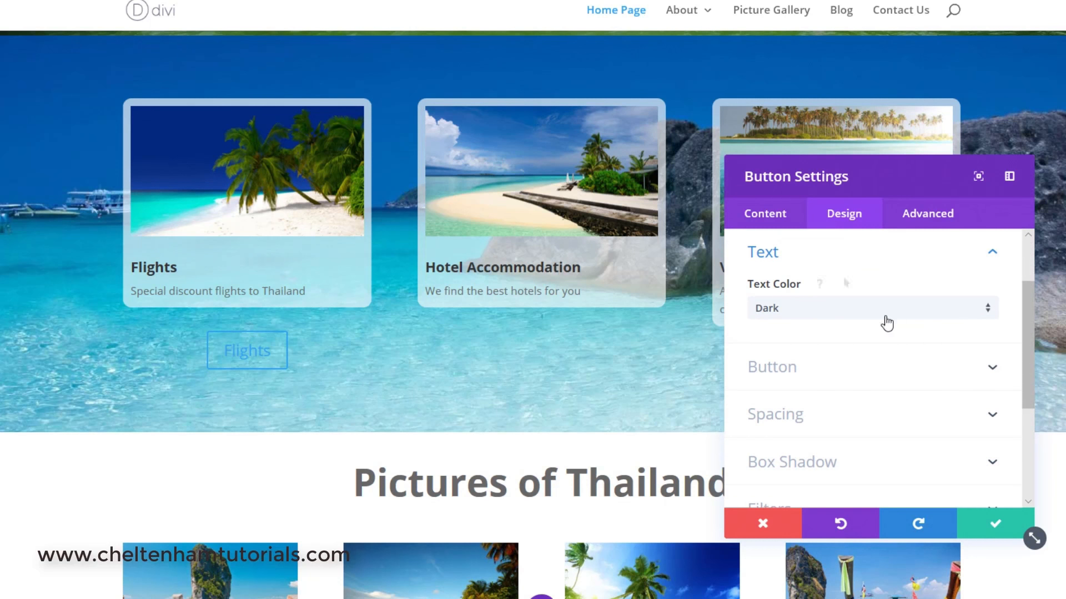
{"action": "left_click", "coordinate": [819, 313]}
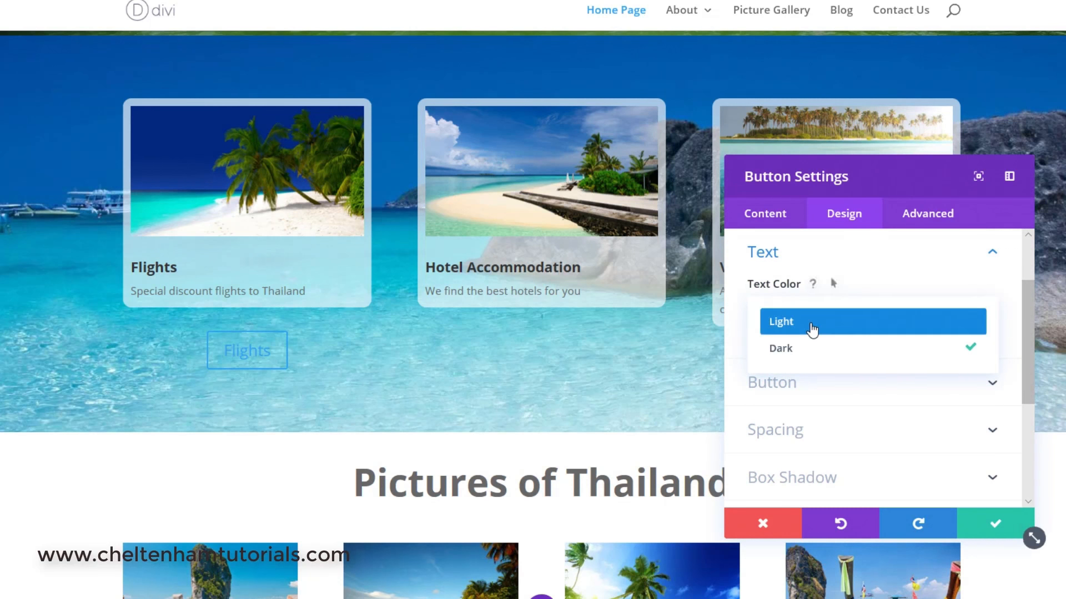
{"action": "left_click", "coordinate": [812, 330]}
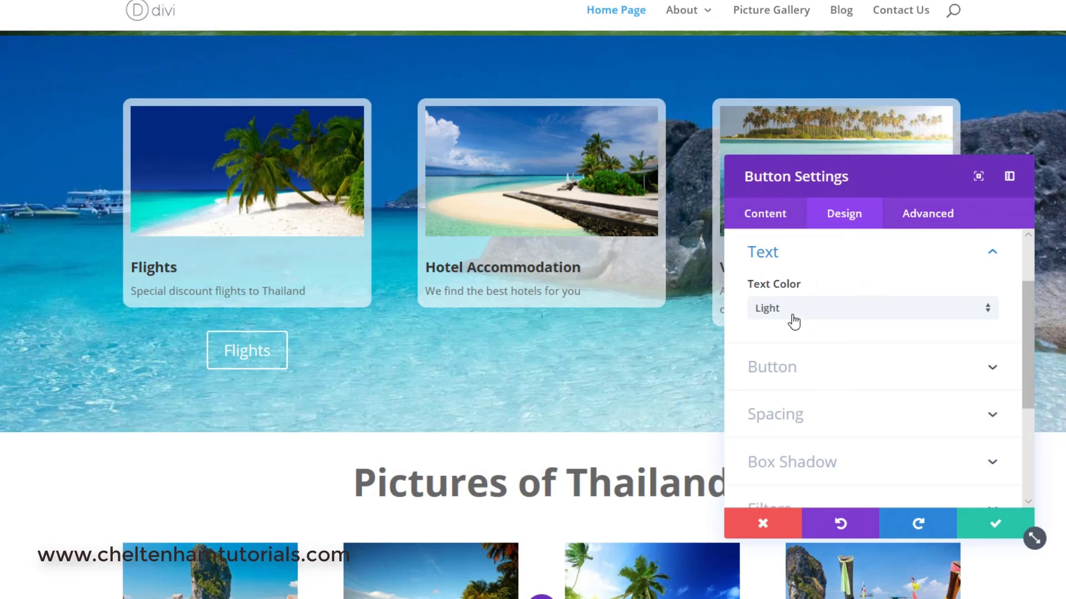
{"action": "left_click", "coordinate": [793, 312]}
{"action": "left_click", "coordinate": [789, 358]}
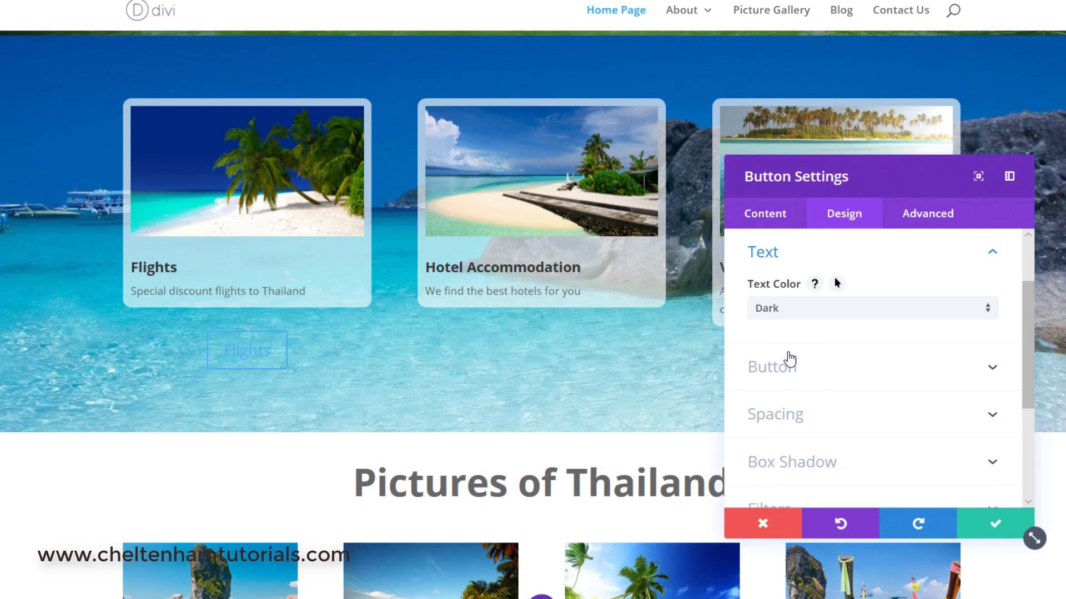
{"action": "left_click", "coordinate": [797, 308]}
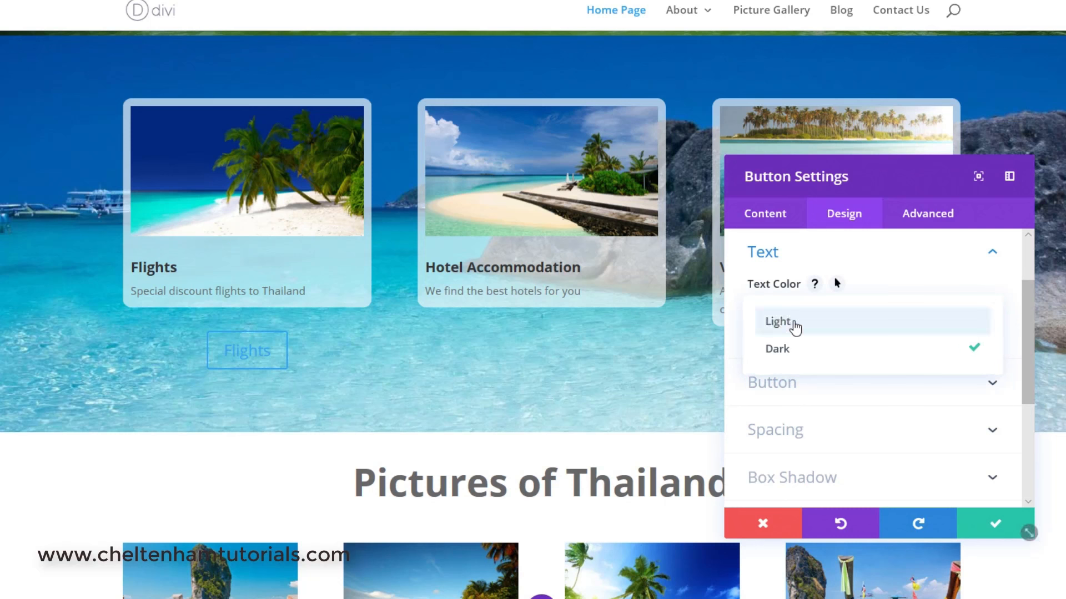
{"action": "left_click", "coordinate": [795, 329]}
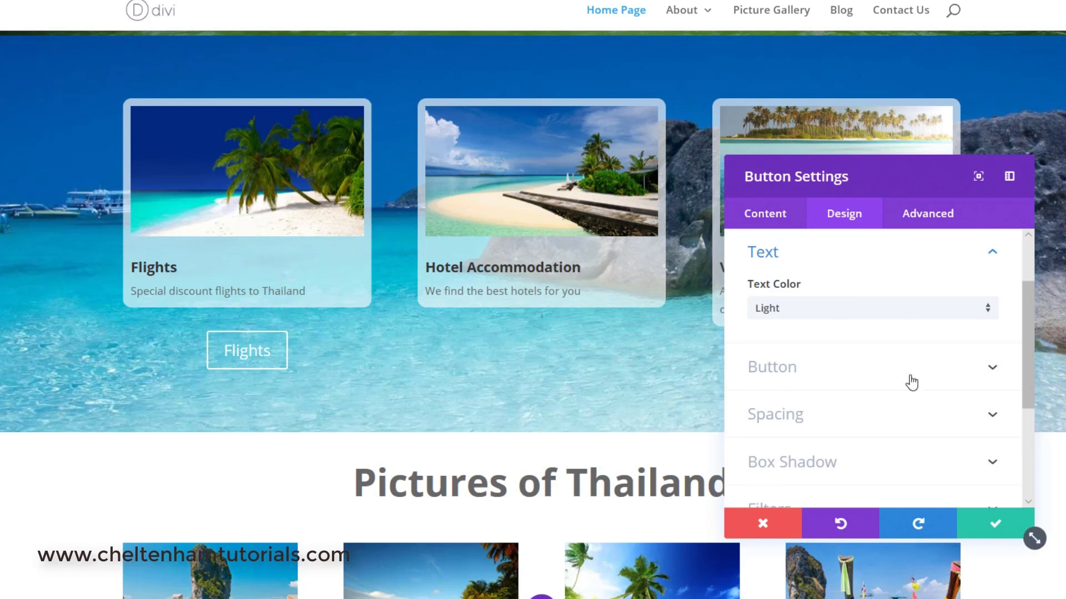
Turn on custom styles for the button and set its text size to 20px.
{"action": "left_click", "coordinate": [991, 369]}
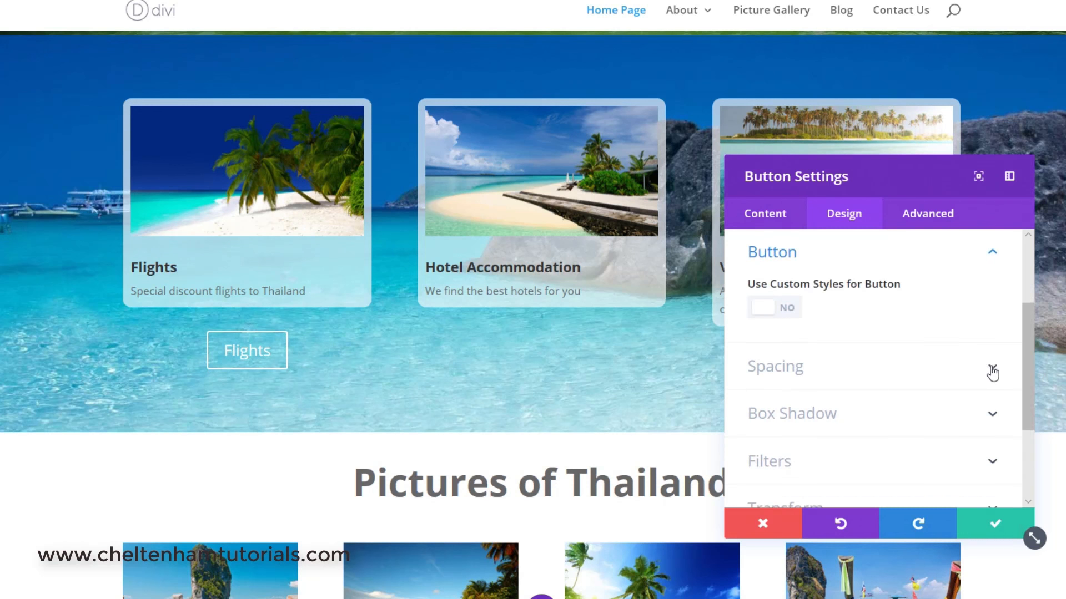
{"action": "left_click", "coordinate": [758, 312]}
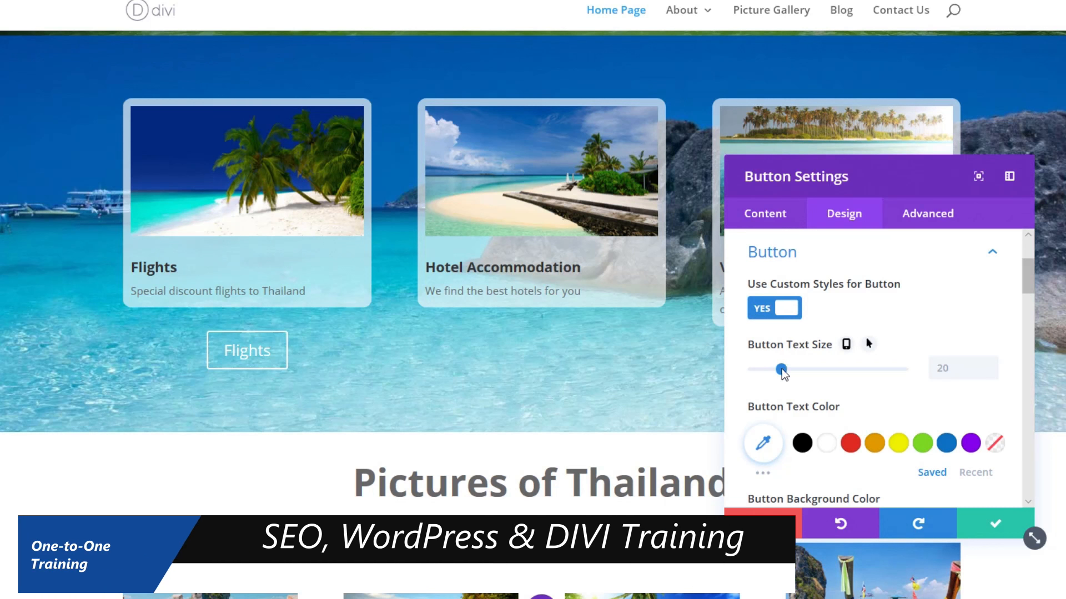
{"action": "left_click", "coordinate": [817, 371]}
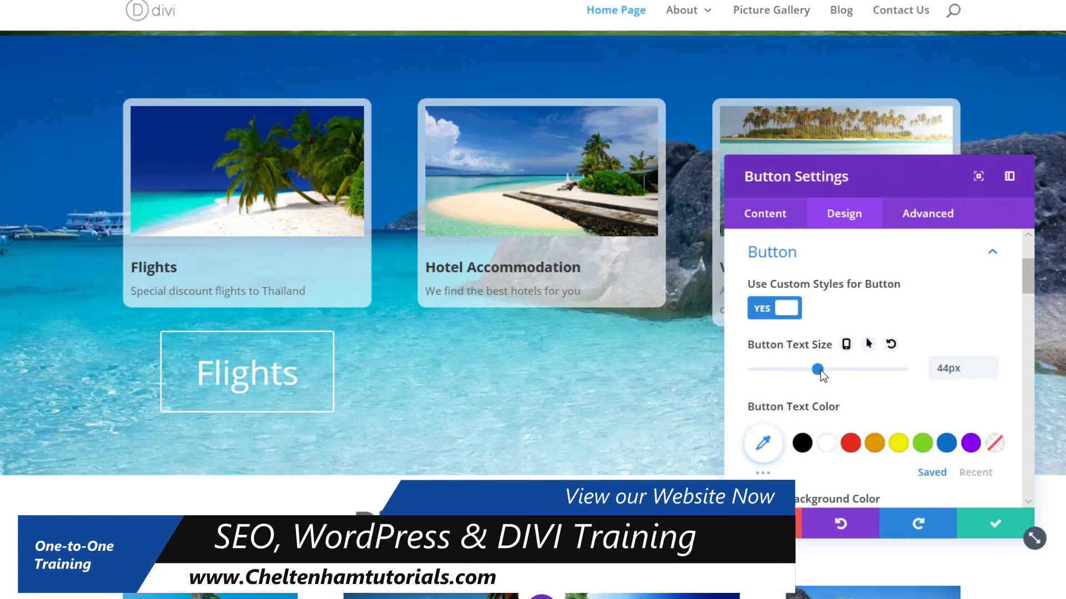
{"action": "left_click", "coordinate": [772, 362]}
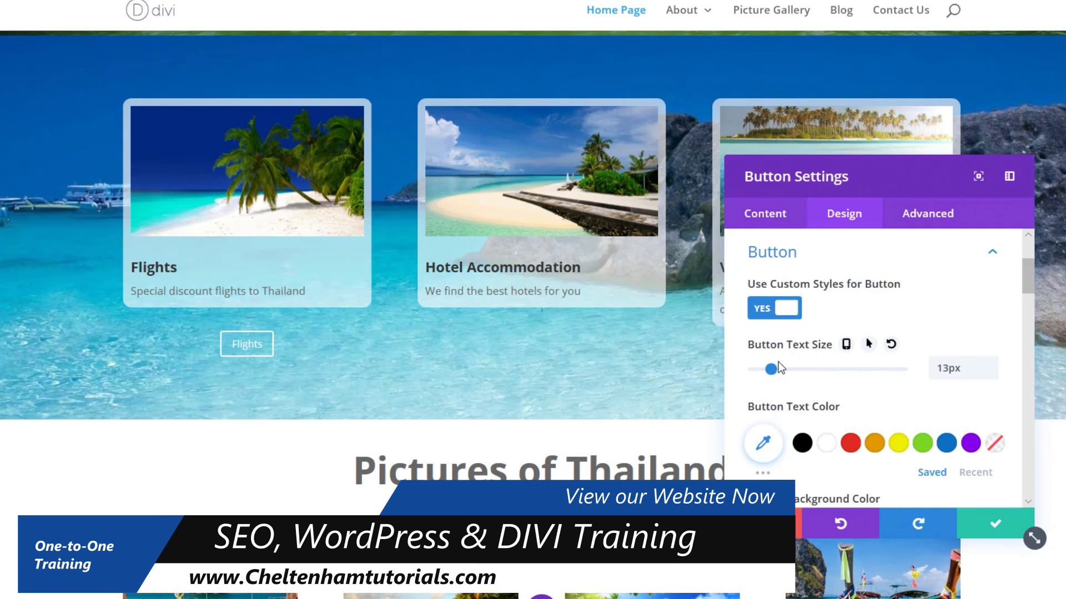
{"action": "left_click", "coordinate": [796, 364]}
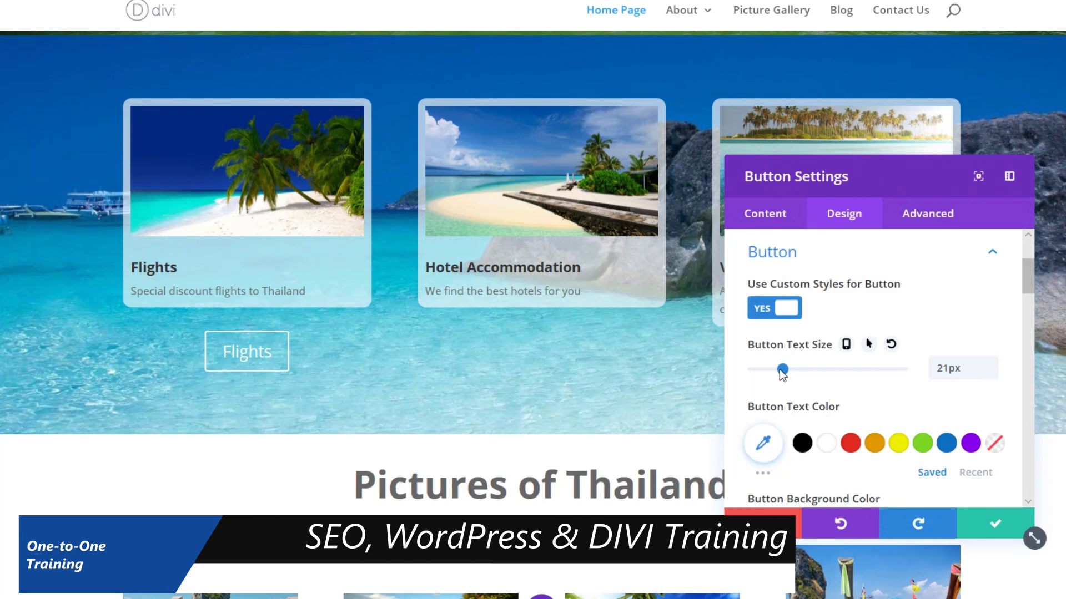
{"action": "left_click_drag", "start_coordinate": [783, 369], "coordinate": [775, 372]}
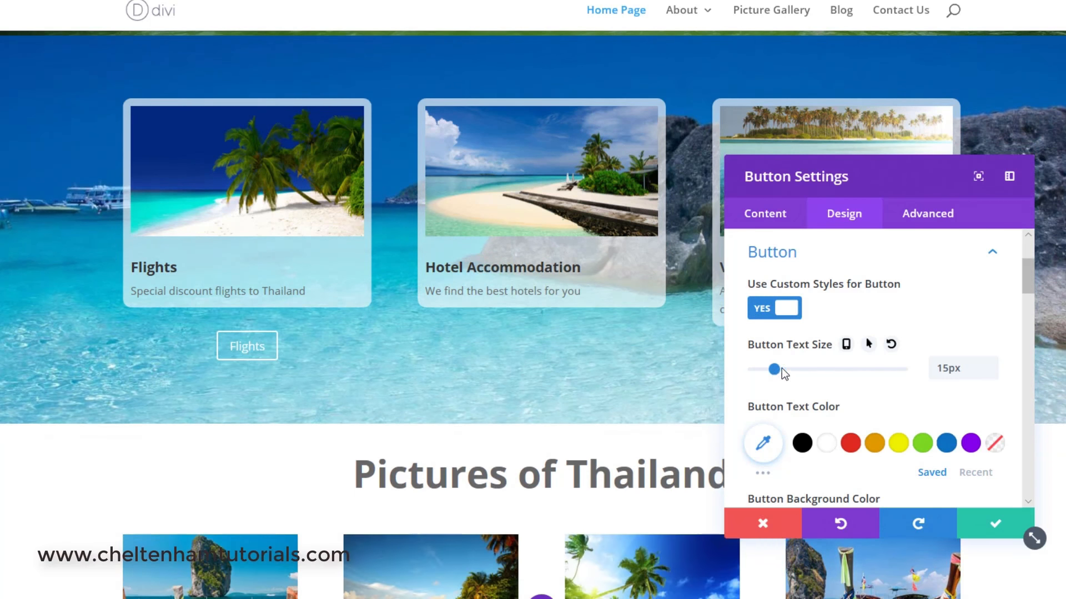
{"action": "left_click", "coordinate": [782, 369]}
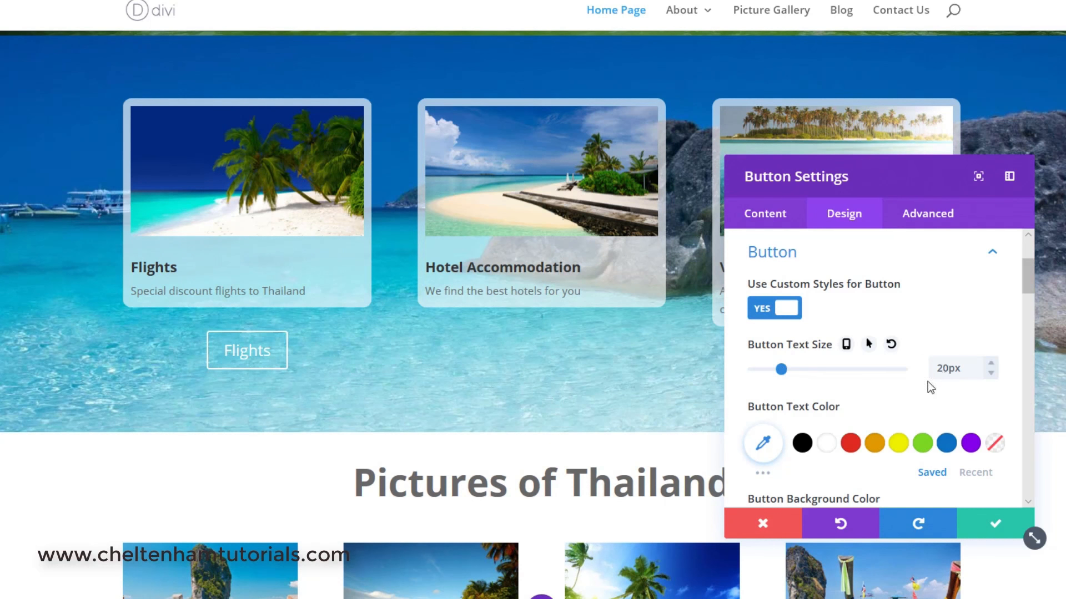
Set the button text color to black (#000000).
{"action": "scroll", "coordinate": [827, 350], "scroll_direction": "down", "scroll_amount": 1}
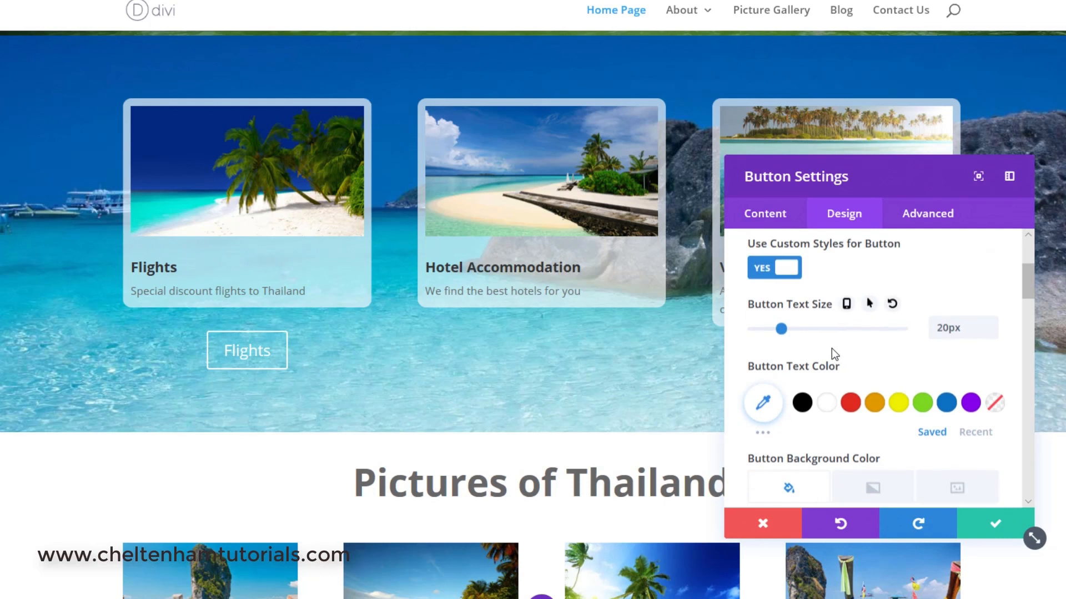
{"action": "scroll", "coordinate": [853, 360], "scroll_direction": "down", "scroll_amount": 1}
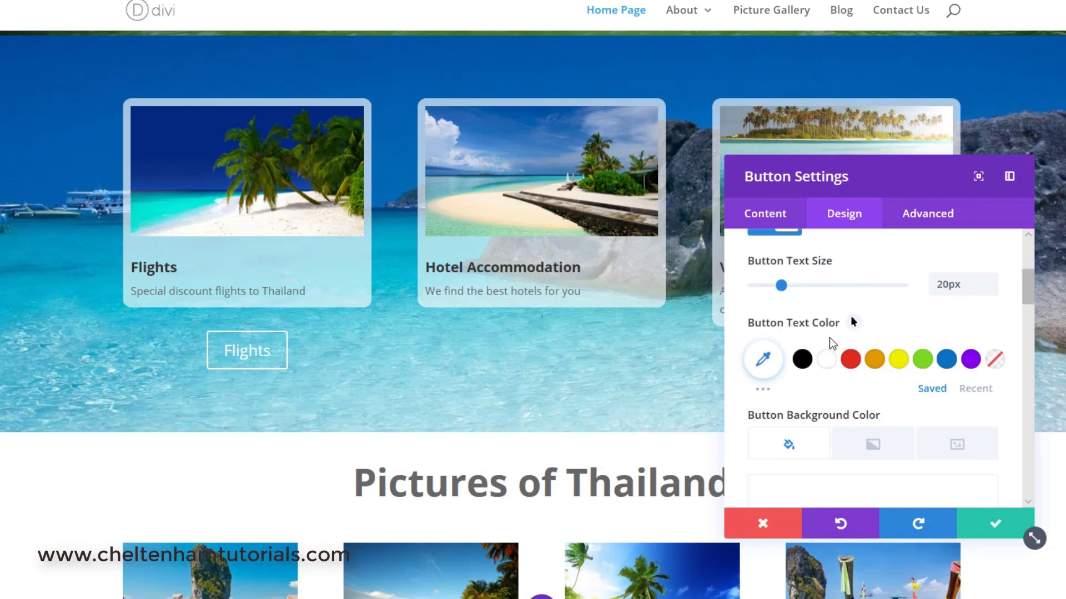
{"action": "left_click", "coordinate": [803, 361]}
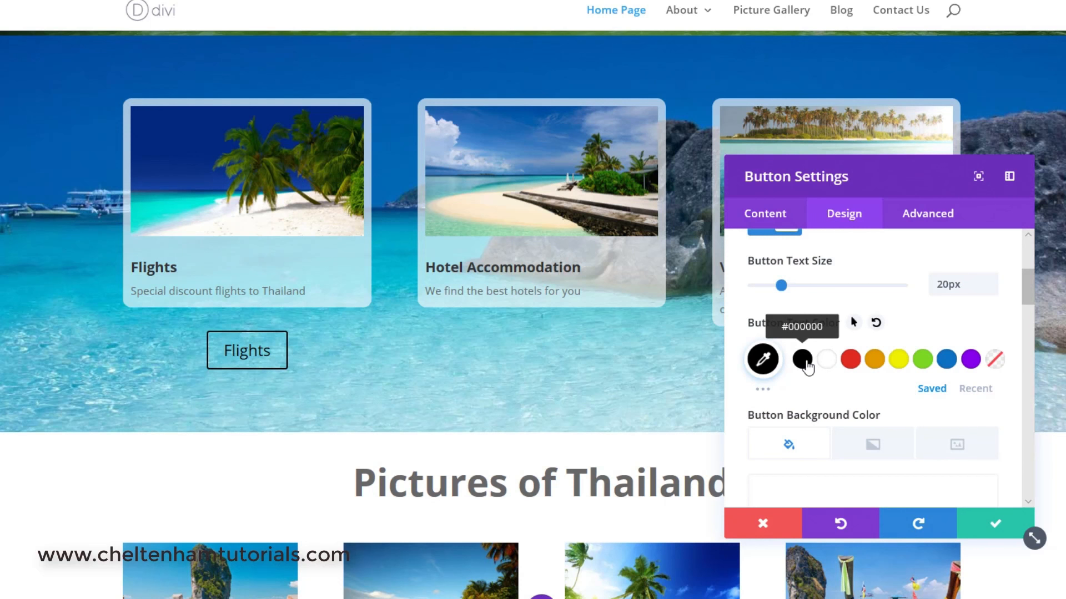
{"action": "left_click", "coordinate": [951, 368]}
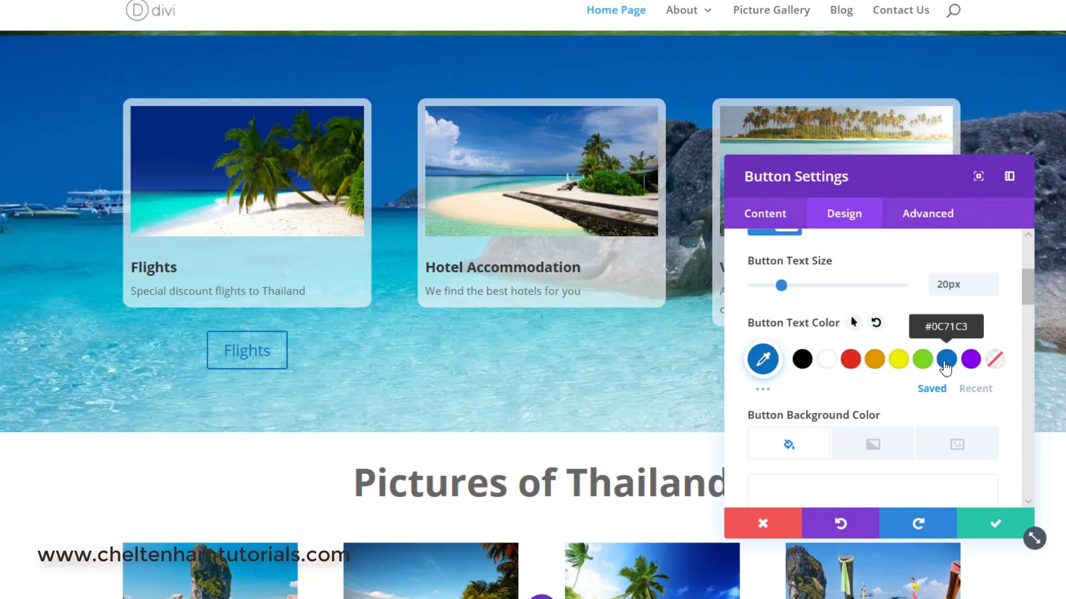
{"action": "left_click", "coordinate": [876, 362]}
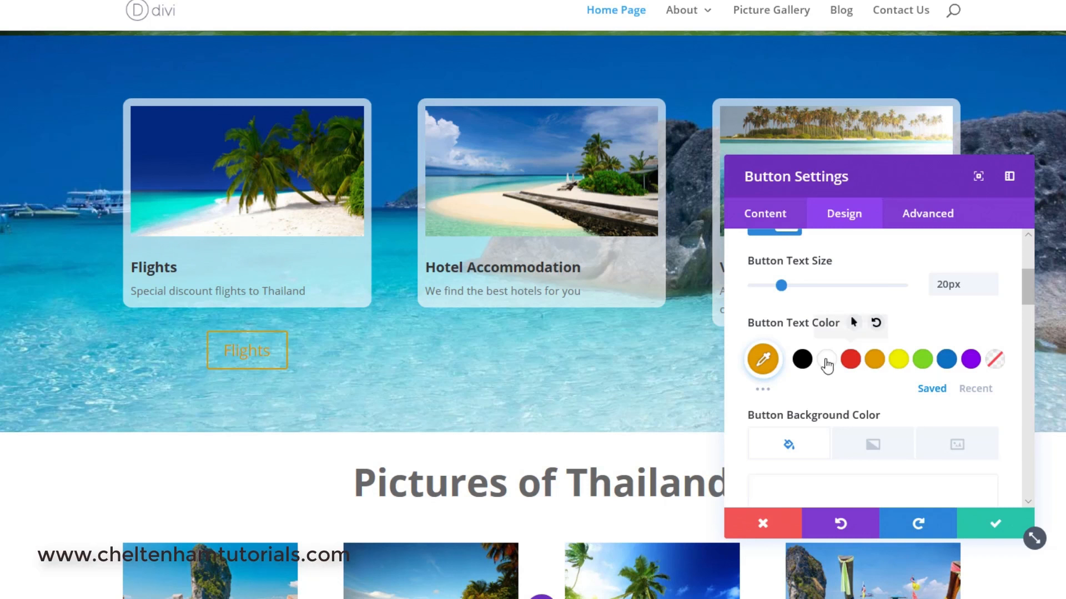
{"action": "left_click", "coordinate": [804, 361]}
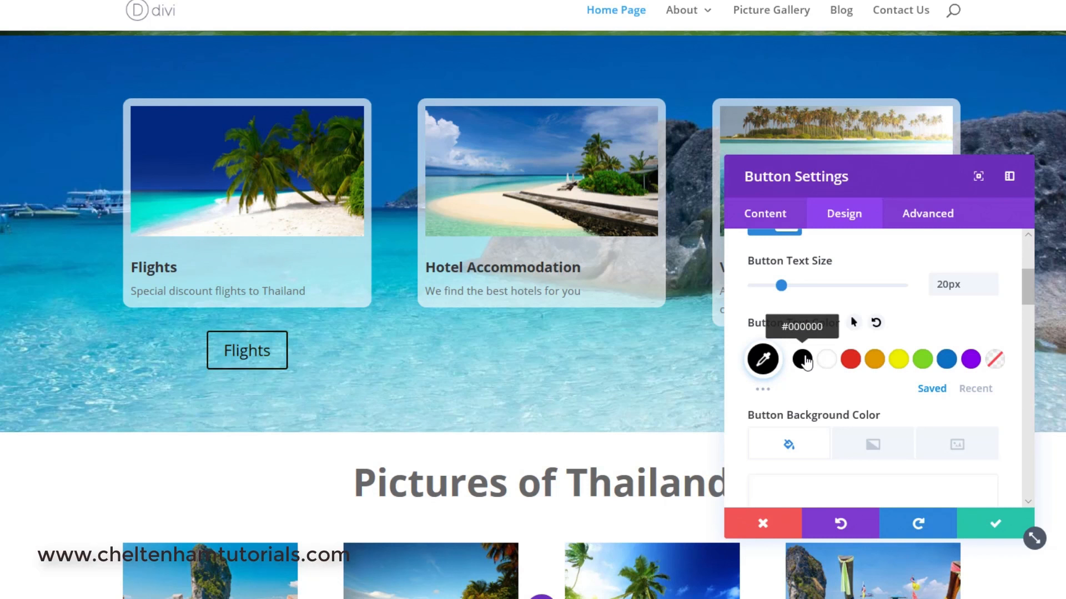
Add a button background color of blue #0c71c3.
{"action": "scroll", "coordinate": [805, 363], "scroll_direction": "down", "scroll_amount": 2}
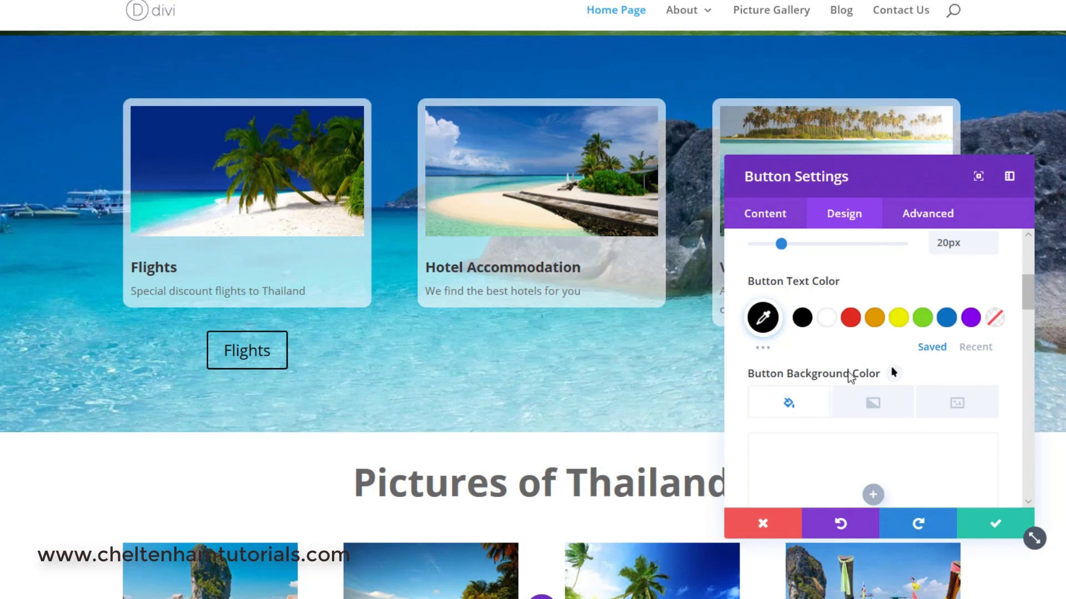
{"action": "scroll", "coordinate": [888, 382], "scroll_direction": "down", "scroll_amount": 1}
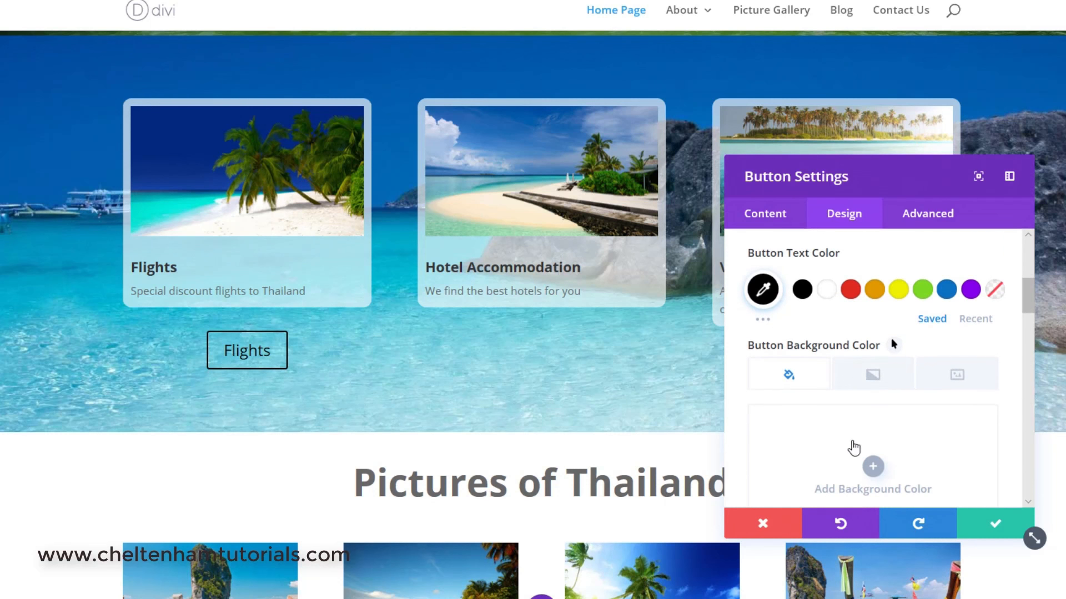
{"action": "left_click", "coordinate": [872, 467]}
{"action": "scroll", "coordinate": [906, 420], "scroll_direction": "down", "scroll_amount": 2}
{"action": "scroll", "coordinate": [905, 410], "scroll_direction": "up", "scroll_amount": 1}
{"action": "scroll", "coordinate": [905, 411], "scroll_direction": "down", "scroll_amount": 2}
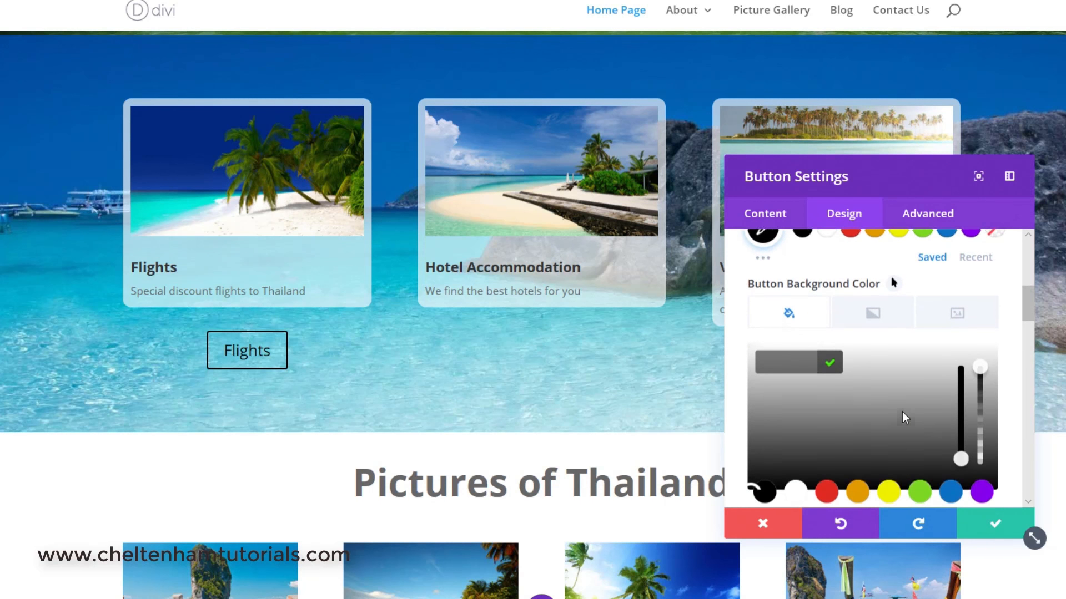
{"action": "left_click", "coordinate": [947, 471]}
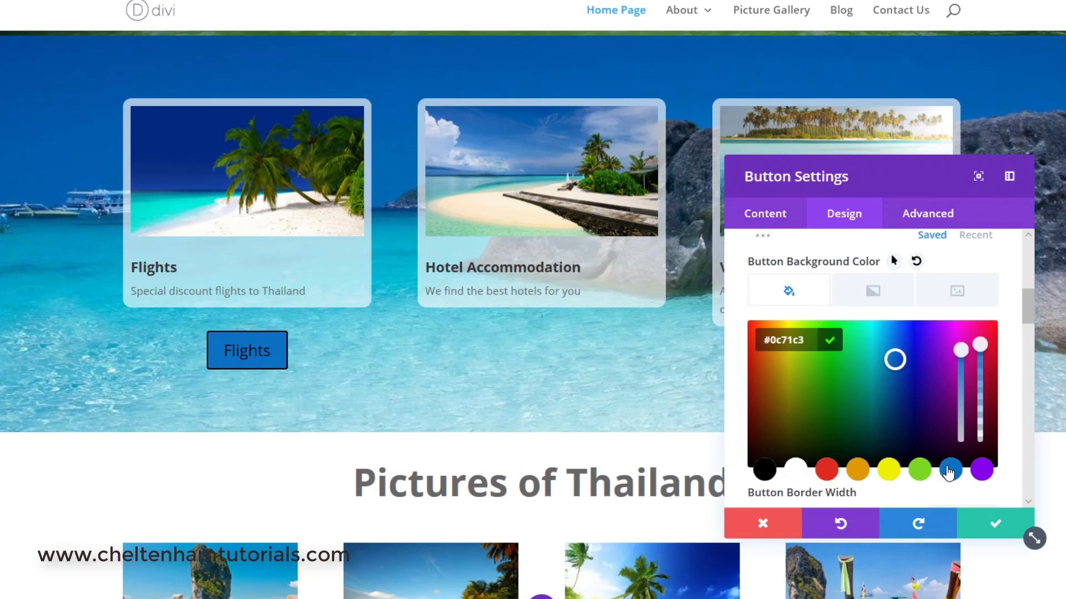
{"action": "scroll", "coordinate": [948, 469], "scroll_direction": "up", "scroll_amount": 3}
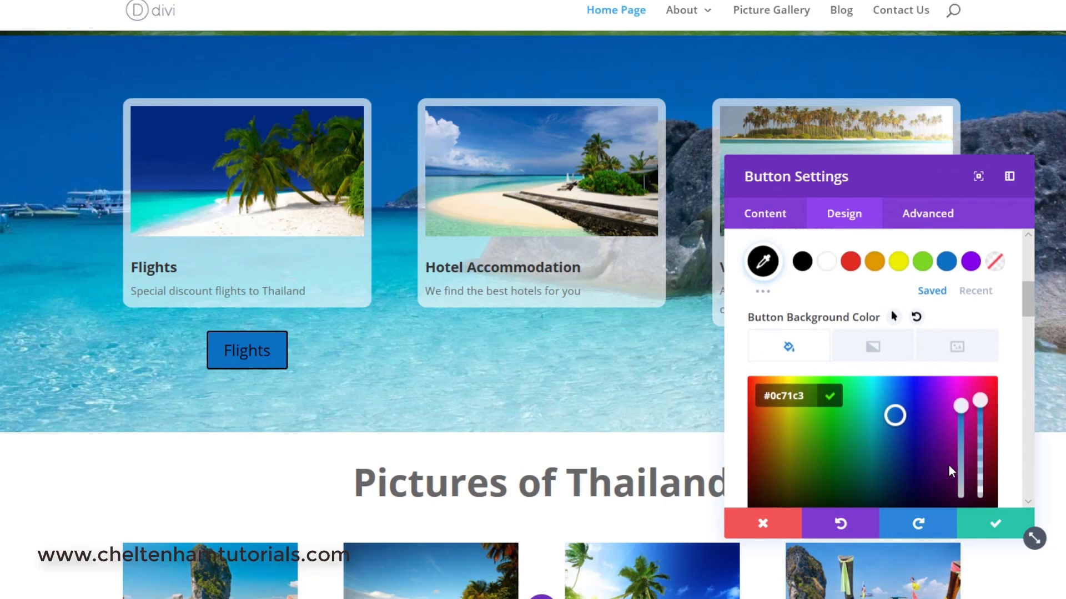
{"action": "scroll", "coordinate": [943, 461], "scroll_direction": "up", "scroll_amount": 1}
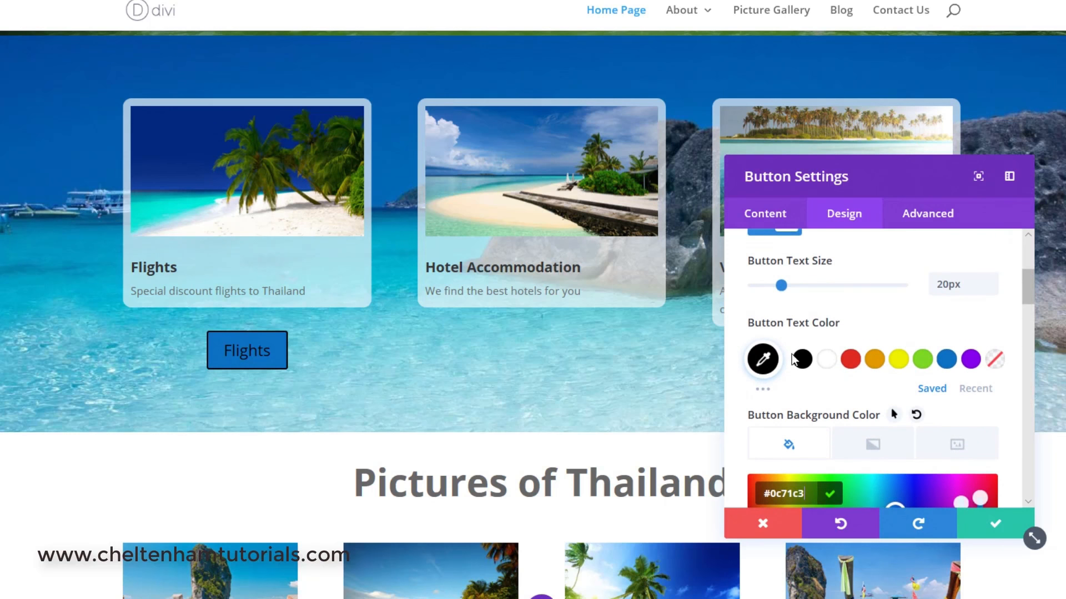
Set the button text color to white and the button border width to 2px.
{"action": "left_click", "coordinate": [829, 360]}
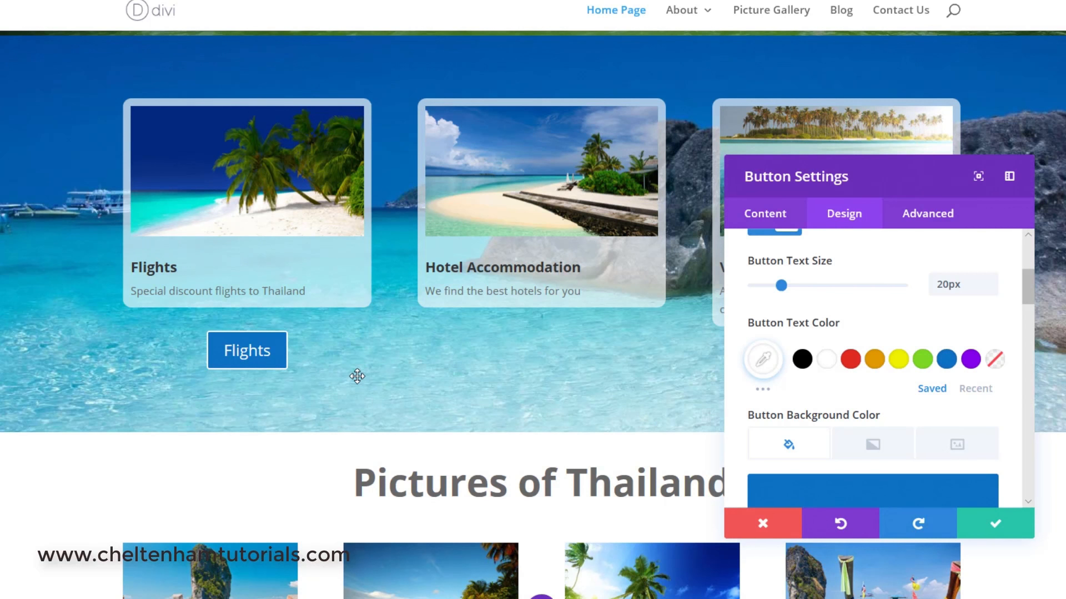
{"action": "scroll", "coordinate": [781, 360], "scroll_direction": "down", "scroll_amount": 5}
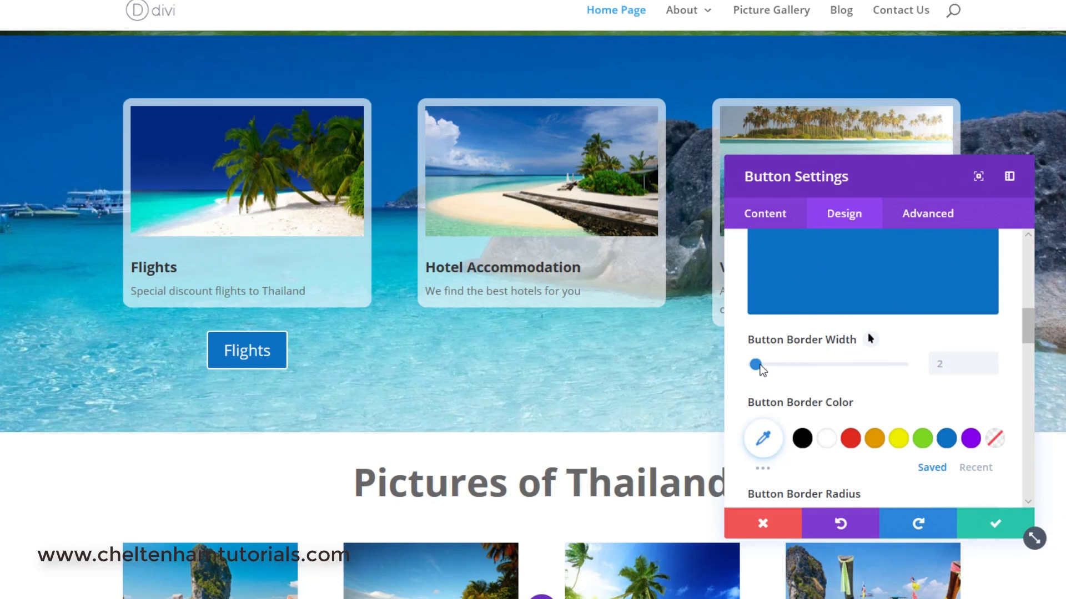
{"action": "left_click", "coordinate": [777, 366]}
{"action": "left_click", "coordinate": [831, 367]}
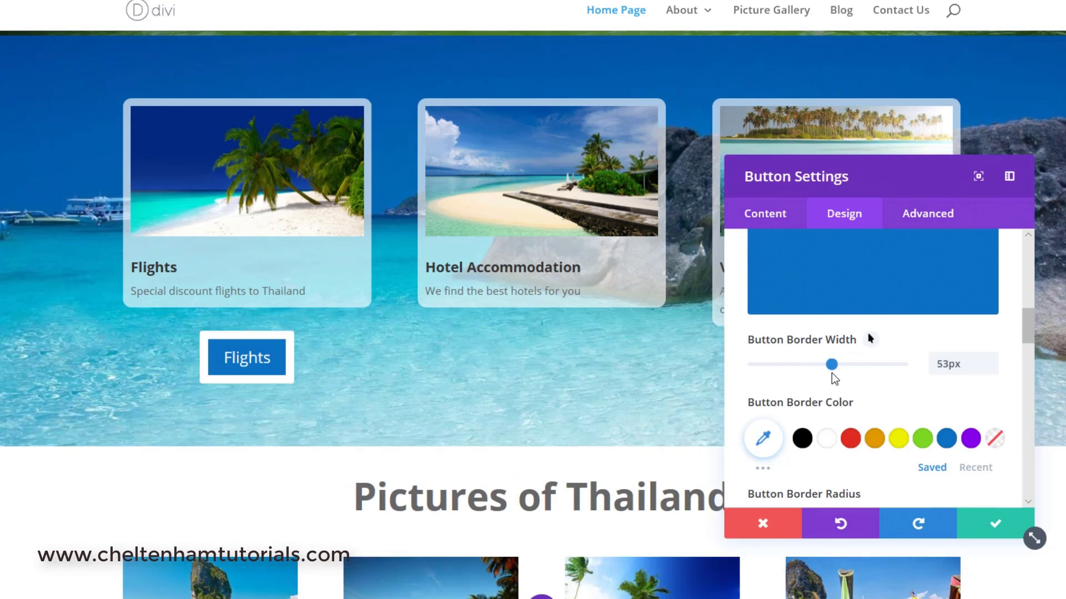
{"action": "left_click", "coordinate": [767, 367]}
{"action": "left_click", "coordinate": [745, 364]}
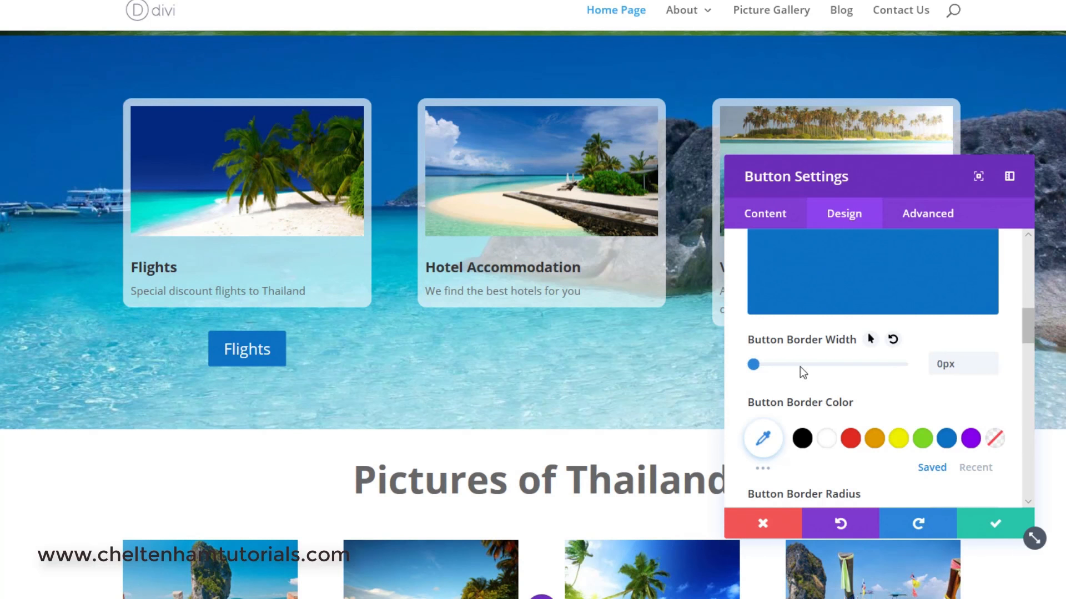
{"action": "left_click", "coordinate": [991, 359]}
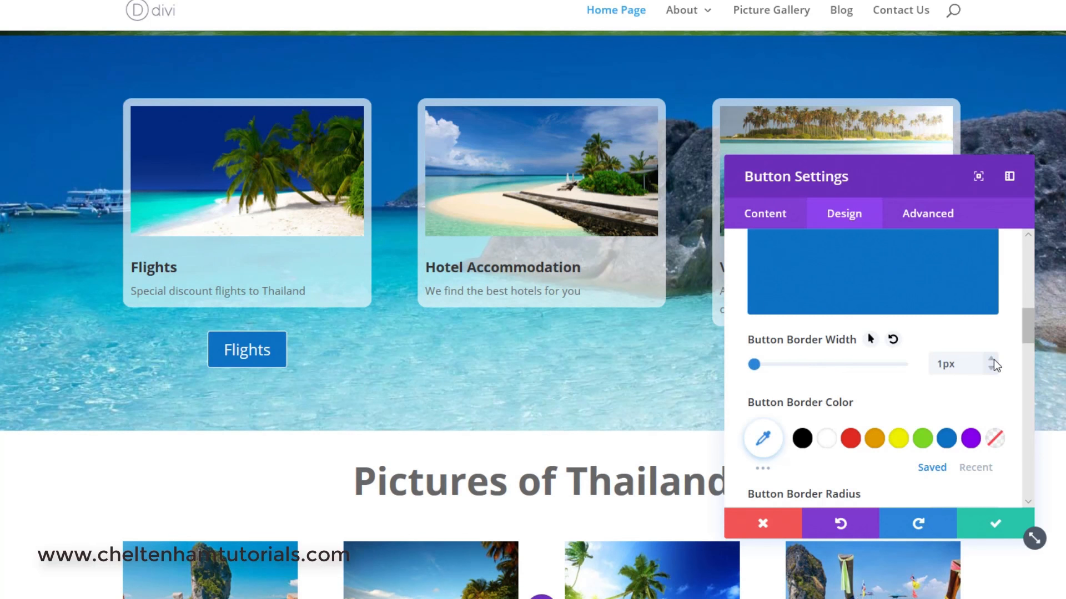
{"action": "left_click", "coordinate": [992, 359]}
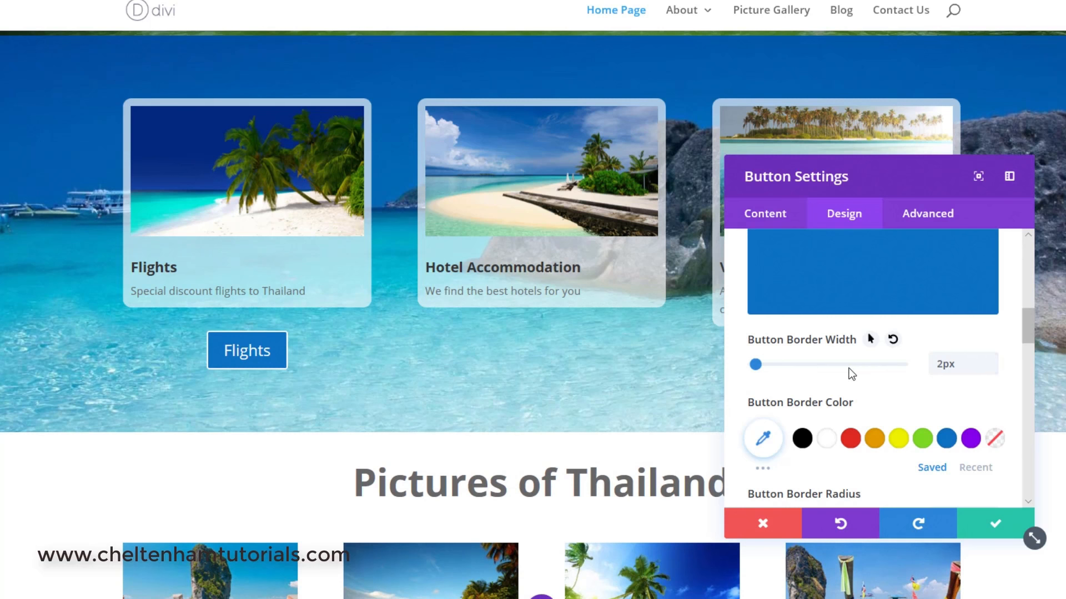
Set the button border color to white.
{"action": "scroll", "coordinate": [848, 368], "scroll_direction": "down", "scroll_amount": 1}
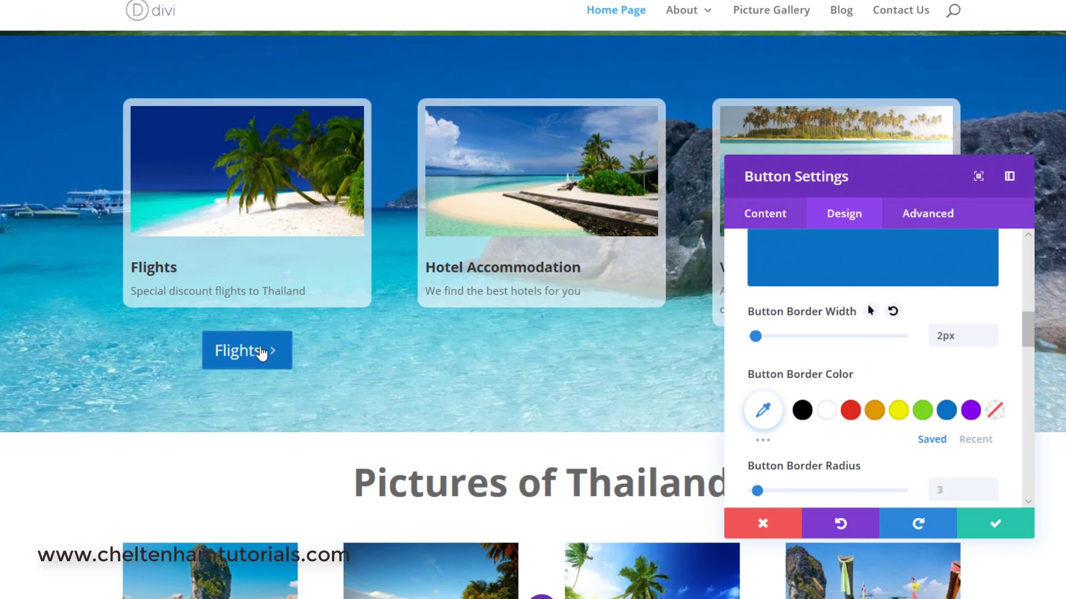
{"action": "left_click", "coordinate": [875, 411]}
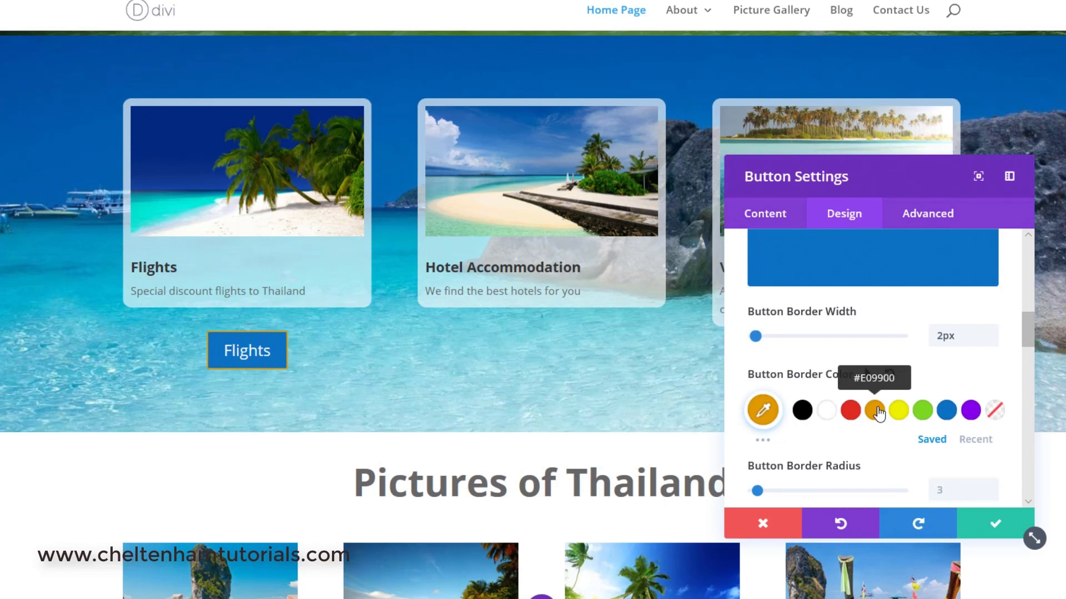
{"action": "left_click", "coordinate": [947, 416]}
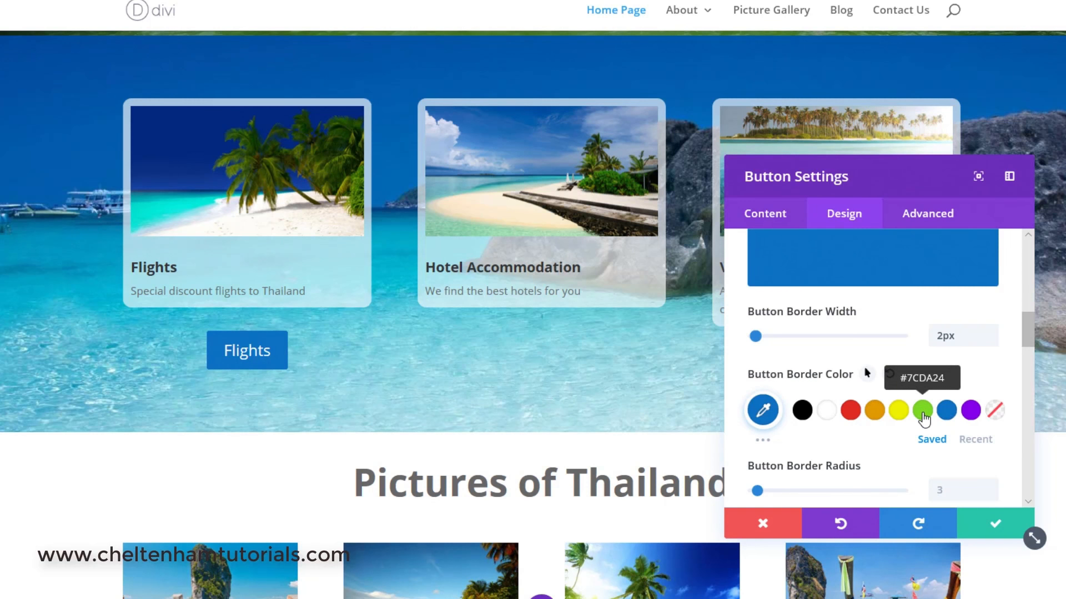
{"action": "left_click", "coordinate": [922, 412]}
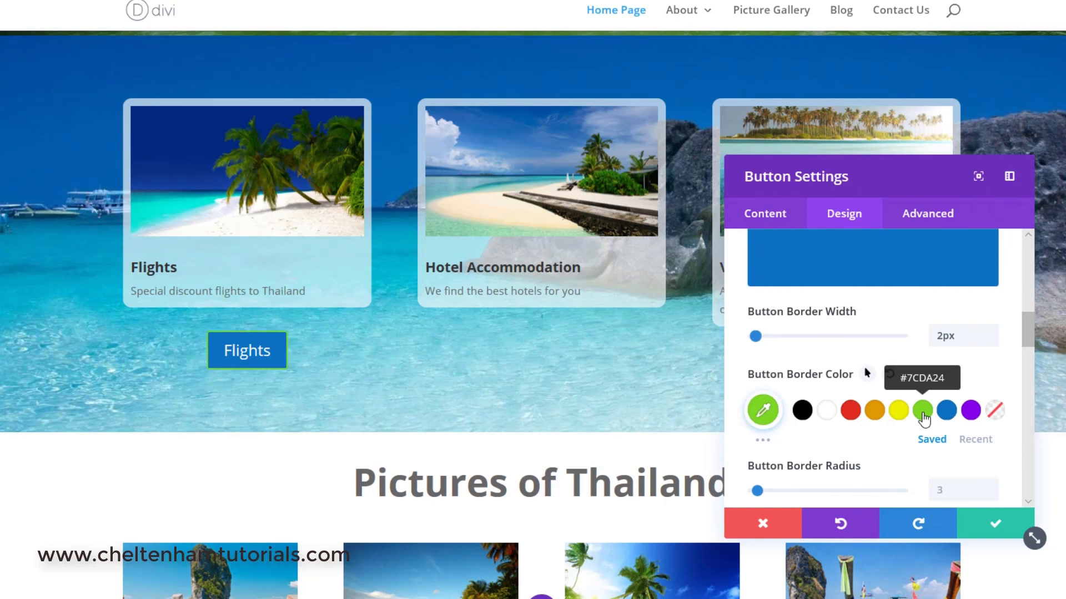
{"action": "left_click", "coordinate": [851, 415]}
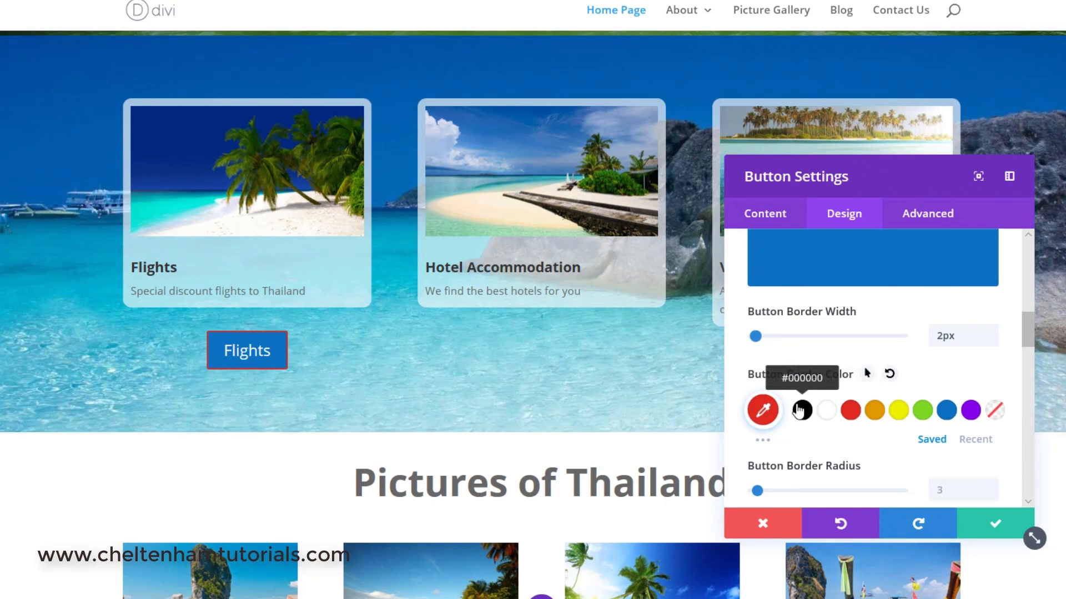
{"action": "left_click", "coordinate": [799, 412]}
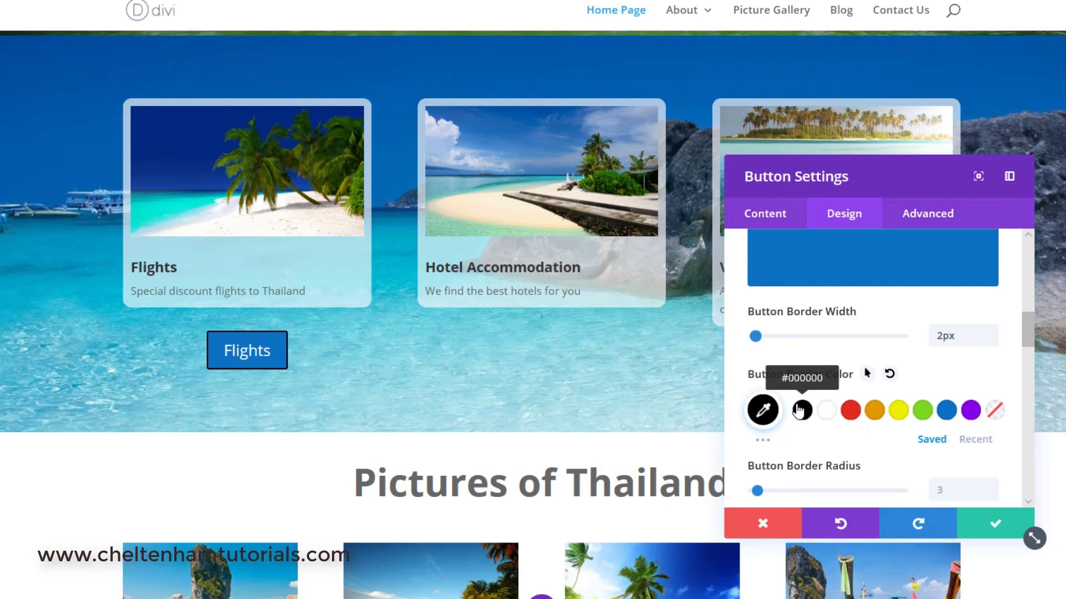
{"action": "left_click", "coordinate": [826, 412]}
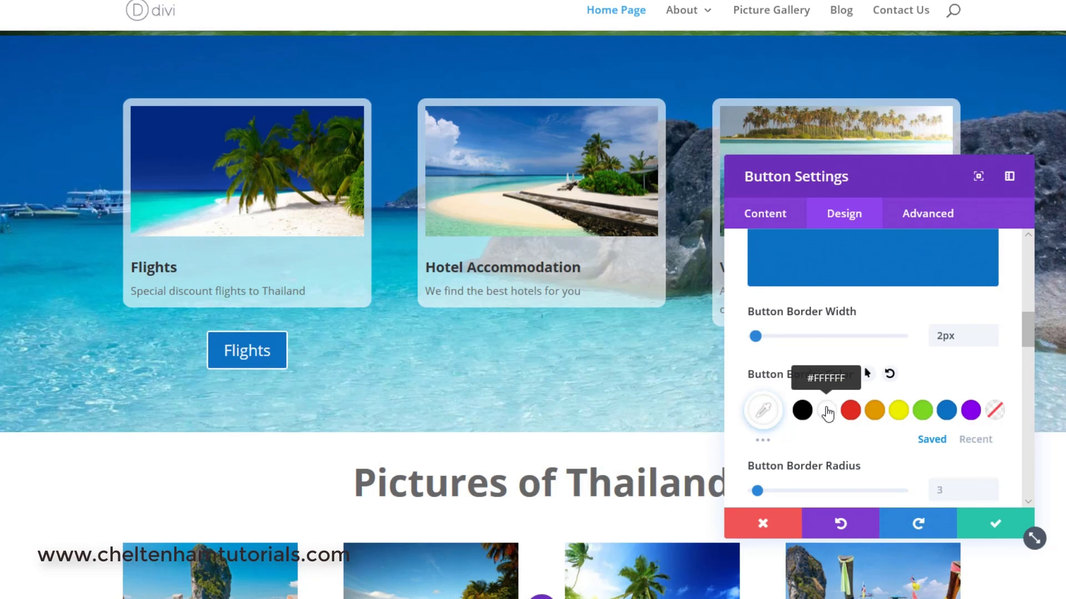
{"action": "scroll", "coordinate": [877, 461], "scroll_direction": "down", "scroll_amount": 2}
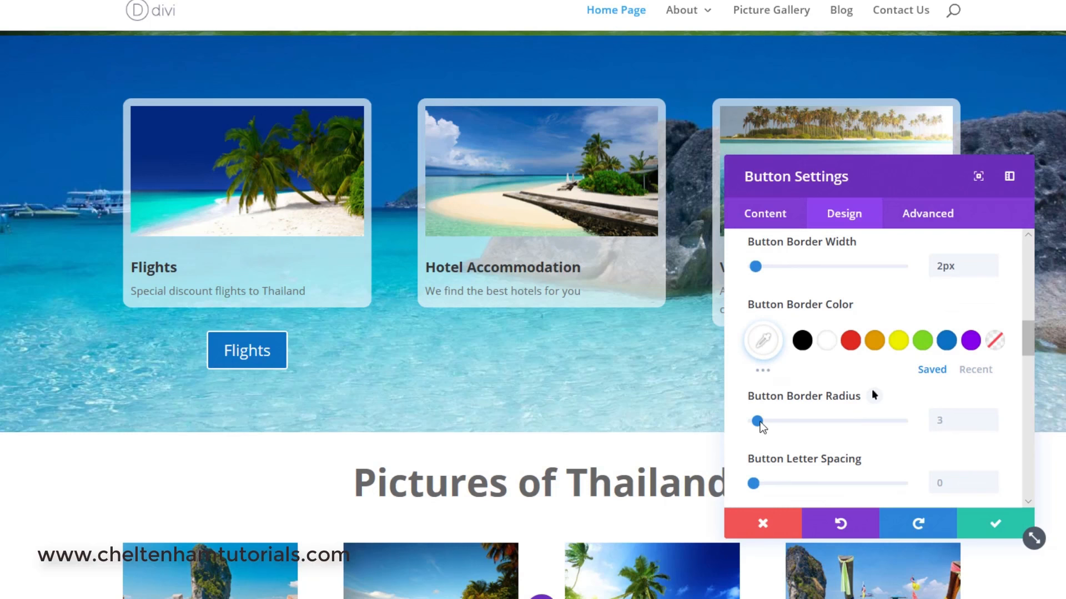
Set the button border radius to 9px.
{"action": "left_click_drag", "start_coordinate": [760, 421], "coordinate": [840, 422]}
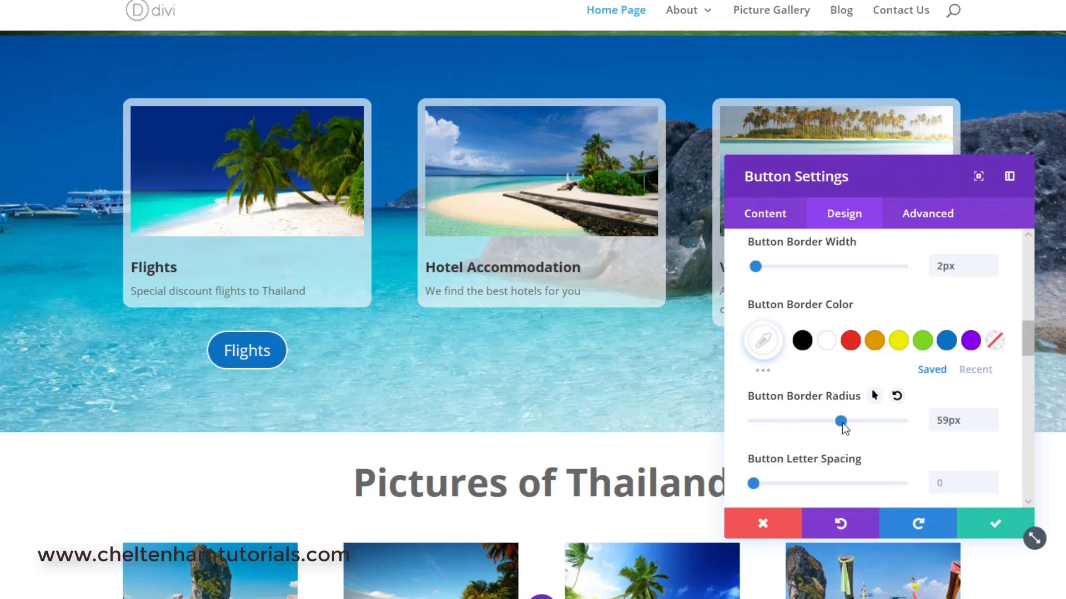
{"action": "left_click", "coordinate": [901, 425]}
{"action": "left_click_drag", "start_coordinate": [804, 421], "coordinate": [784, 420]}
{"action": "left_click", "coordinate": [768, 421]}
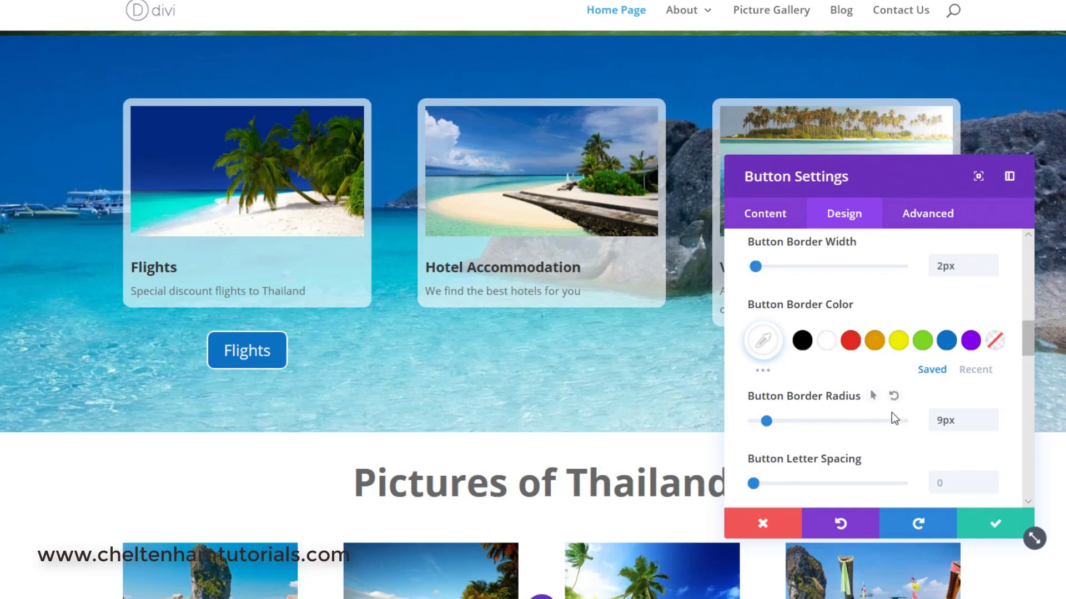
Choose the circled check mark as the button icon.
{"action": "scroll", "coordinate": [891, 412], "scroll_direction": "down", "scroll_amount": 1}
{"action": "scroll", "coordinate": [893, 415], "scroll_direction": "down", "scroll_amount": 2}
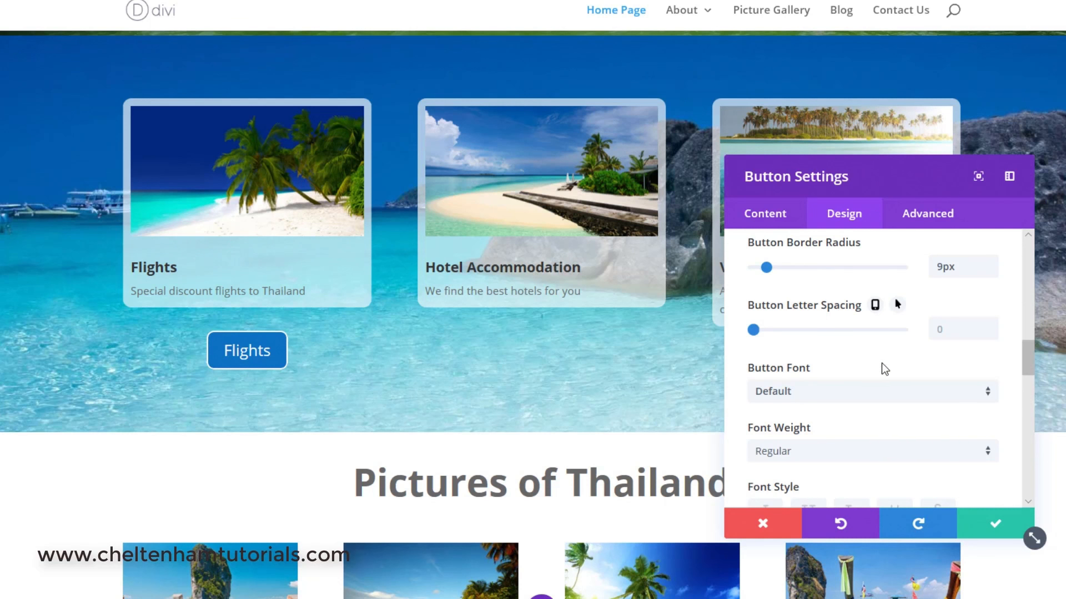
{"action": "scroll", "coordinate": [877, 363], "scroll_direction": "down", "scroll_amount": 1}
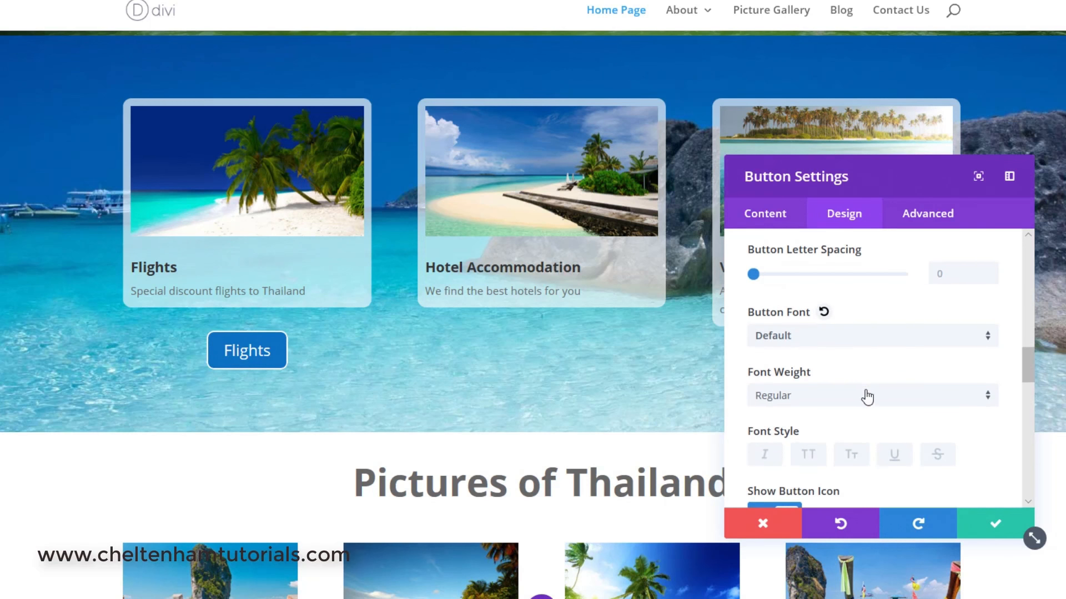
{"action": "scroll", "coordinate": [880, 447], "scroll_direction": "down", "scroll_amount": 4}
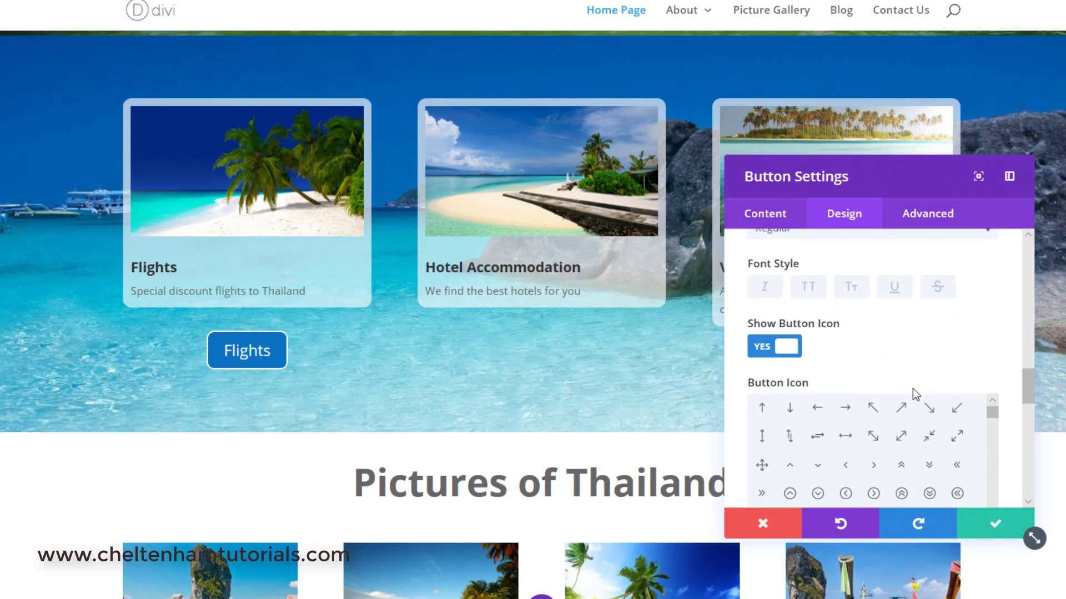
{"action": "scroll", "coordinate": [912, 389], "scroll_direction": "down", "scroll_amount": 3}
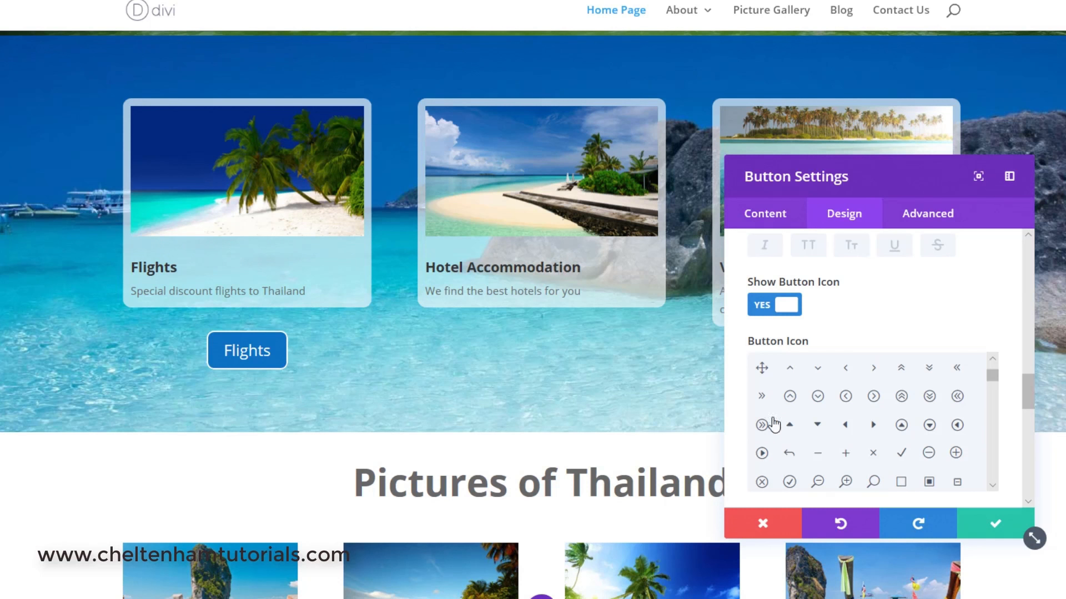
{"action": "left_click", "coordinate": [761, 425]}
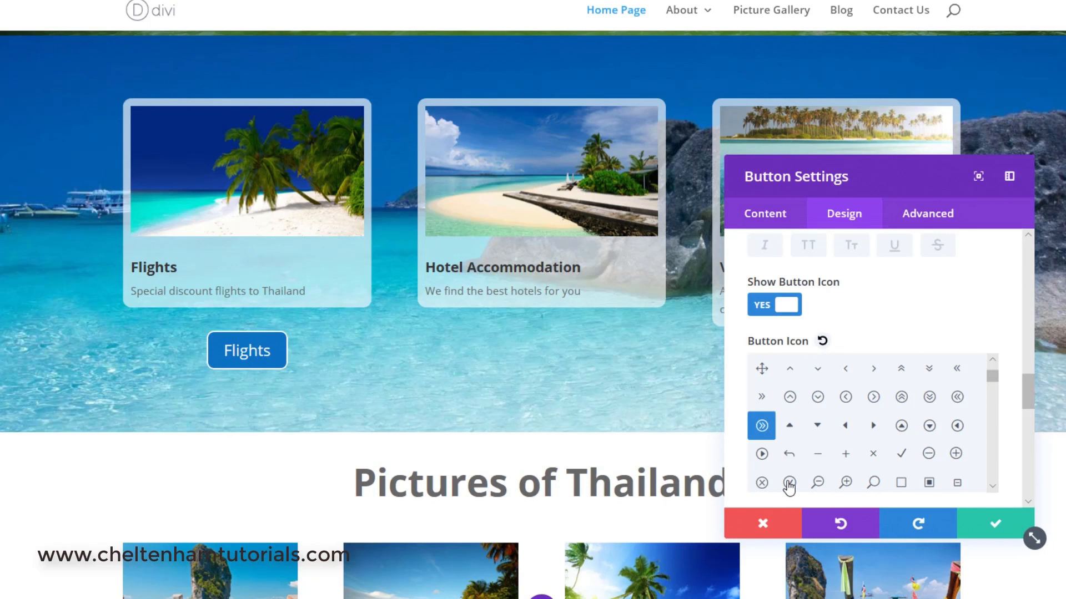
{"action": "left_click", "coordinate": [788, 482]}
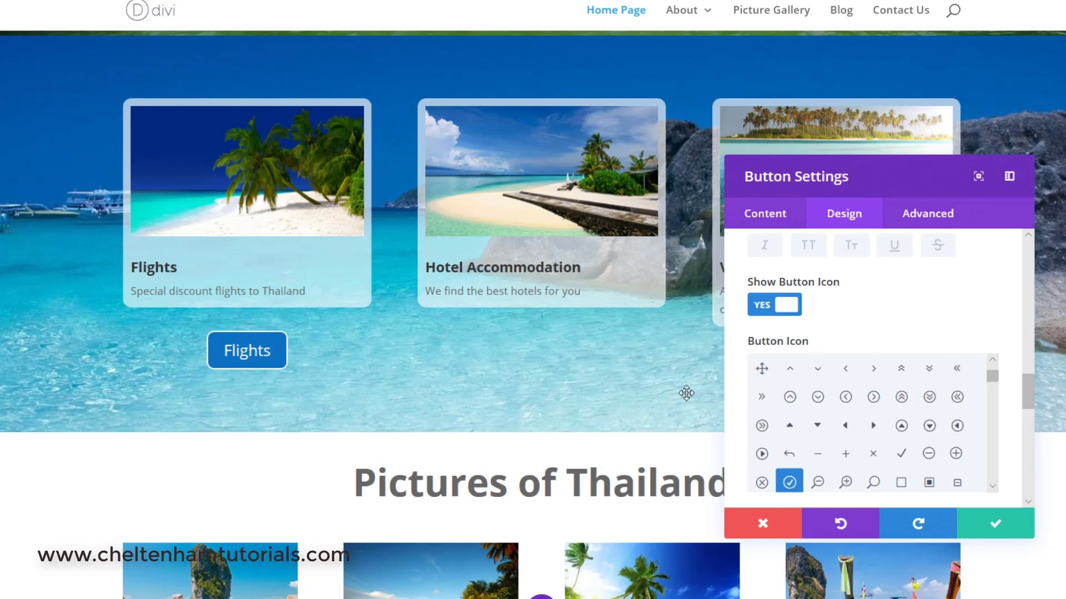
Look through the remaining design options, including Spacing, and save the button settings.
{"action": "left_click_drag", "start_coordinate": [1027, 378], "coordinate": [1035, 412]}
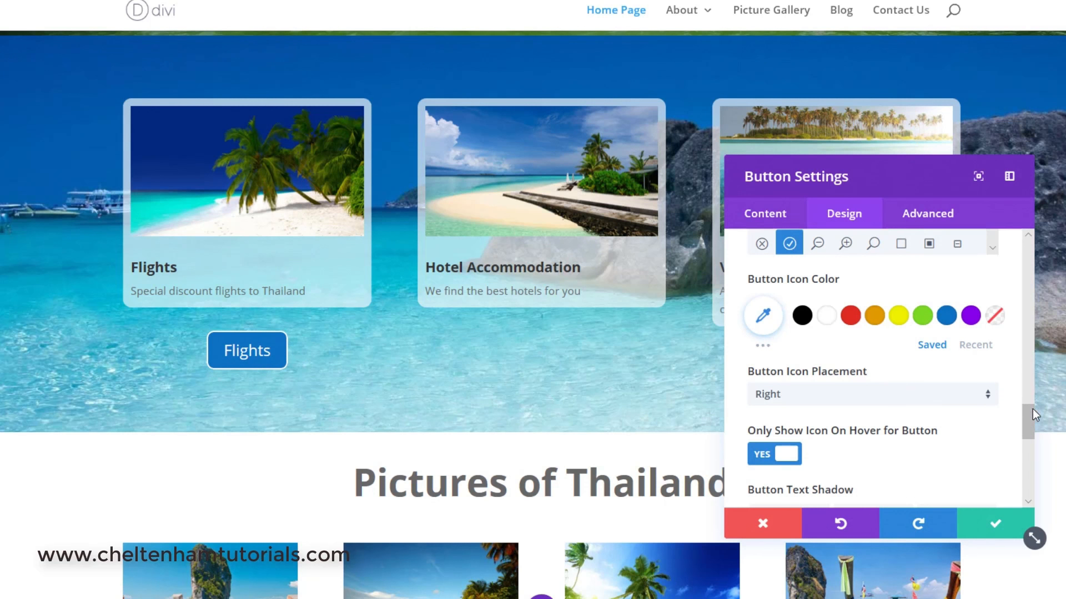
{"action": "left_click_drag", "start_coordinate": [1032, 415], "coordinate": [1034, 437]}
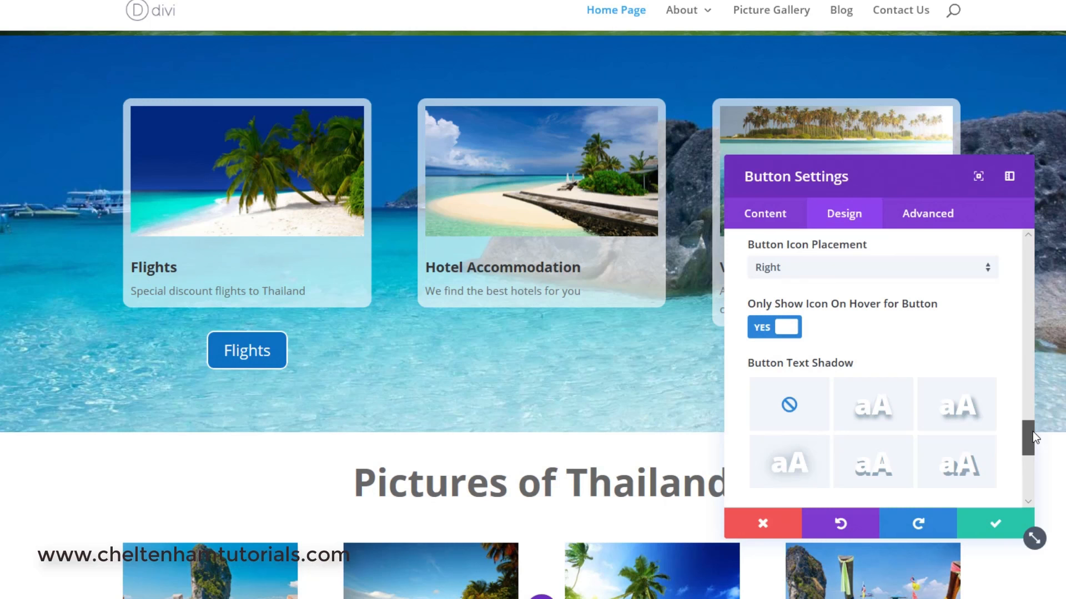
{"action": "left_click_drag", "start_coordinate": [1032, 431], "coordinate": [1038, 444]}
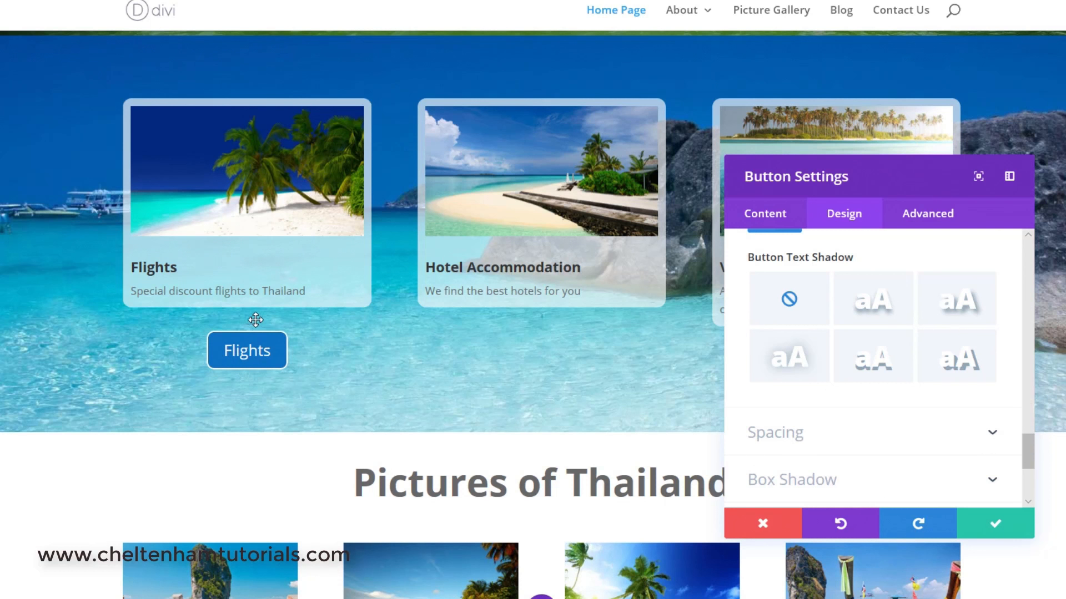
{"action": "left_click", "coordinate": [992, 434]}
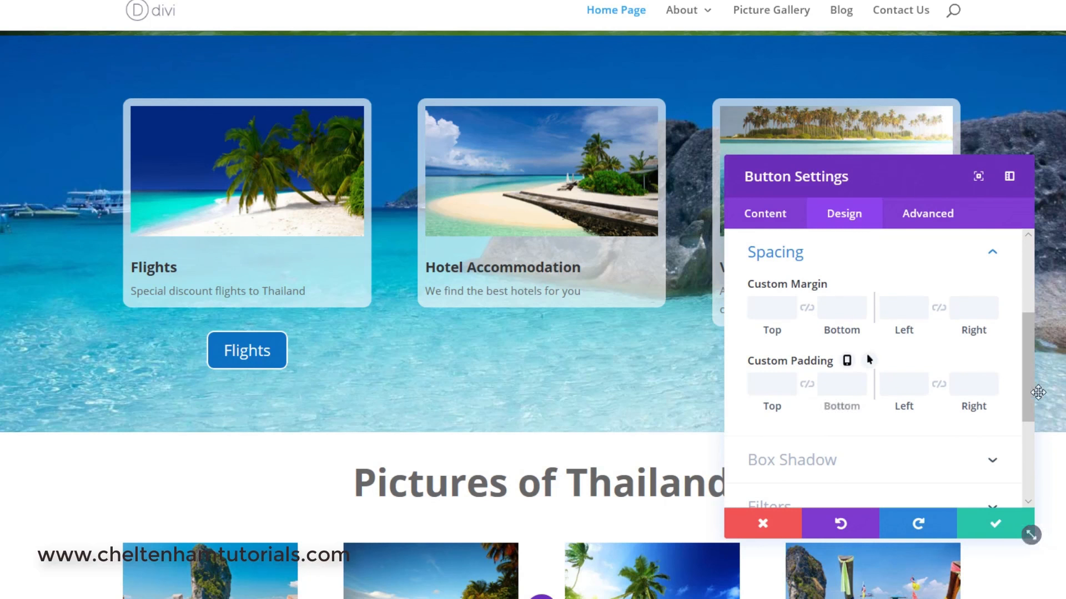
{"action": "left_click_drag", "start_coordinate": [1029, 399], "coordinate": [1036, 459]}
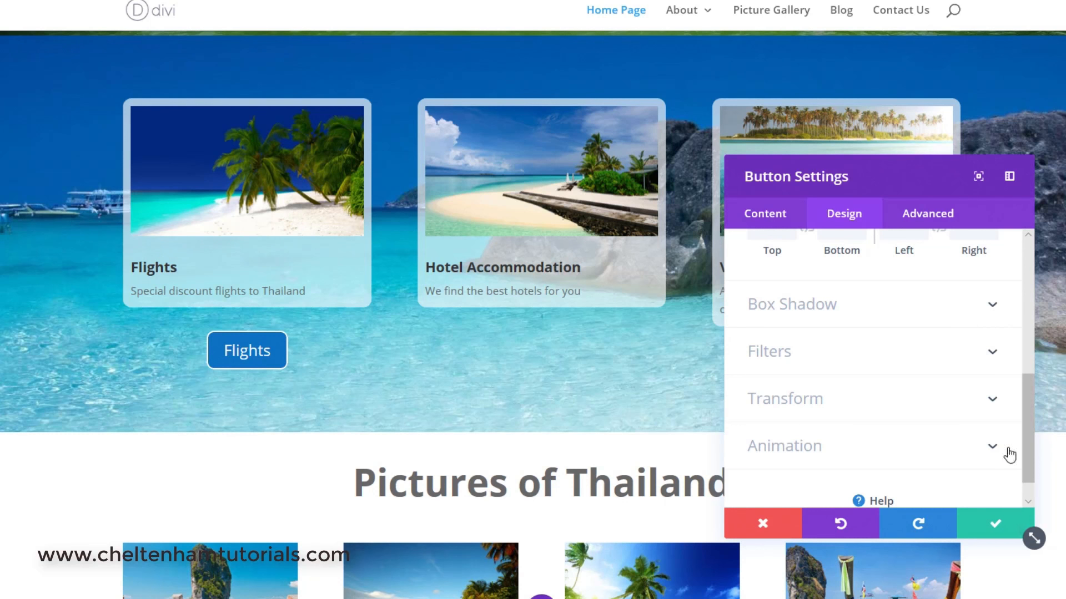
{"action": "left_click_drag", "start_coordinate": [1030, 392], "coordinate": [1031, 236]}
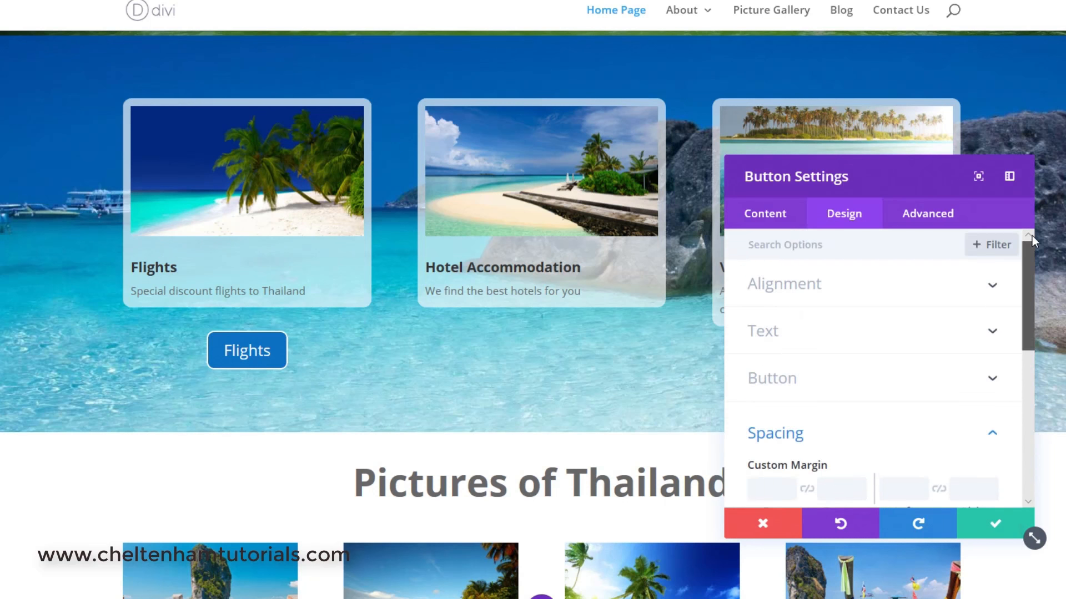
{"action": "left_click", "coordinate": [997, 526]}
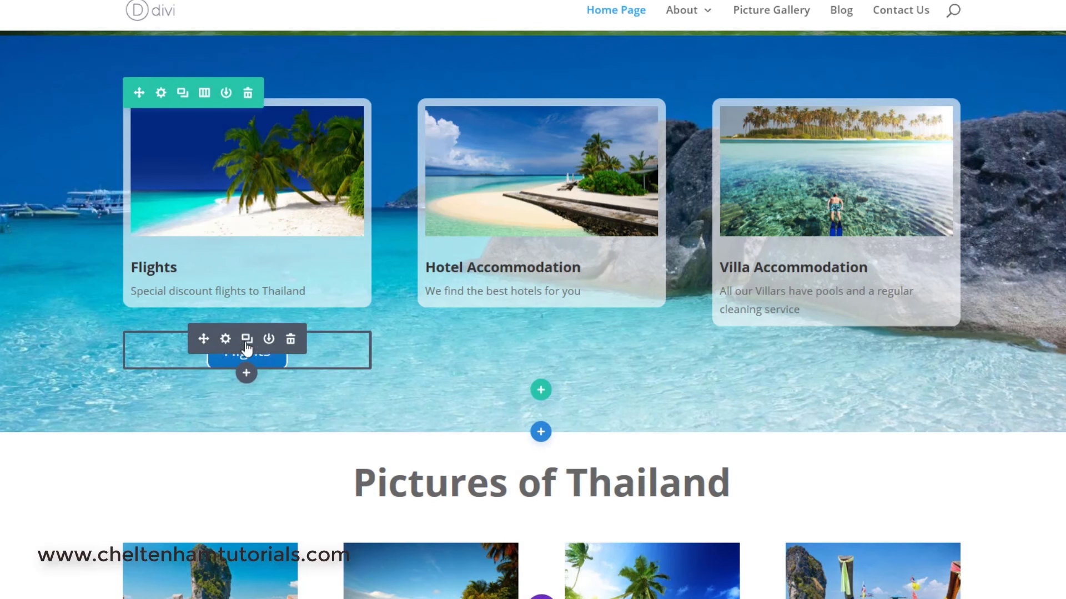
Duplicate the Flights button twice and move the copies under the Hotel Accommodation and Villa Accommodation cards.
{"action": "left_click", "coordinate": [247, 339]}
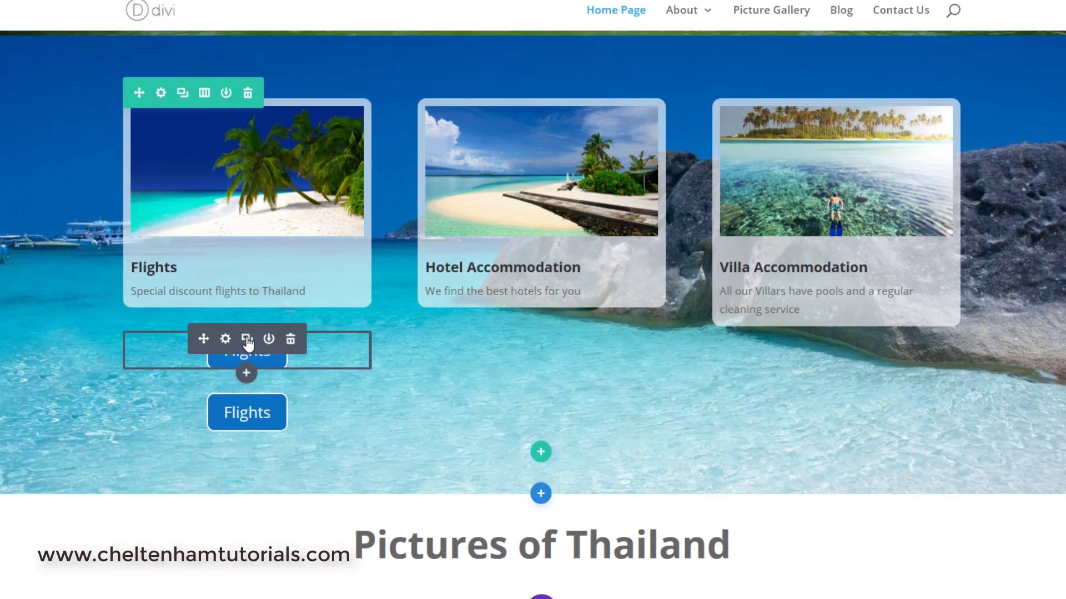
{"action": "left_click", "coordinate": [247, 340]}
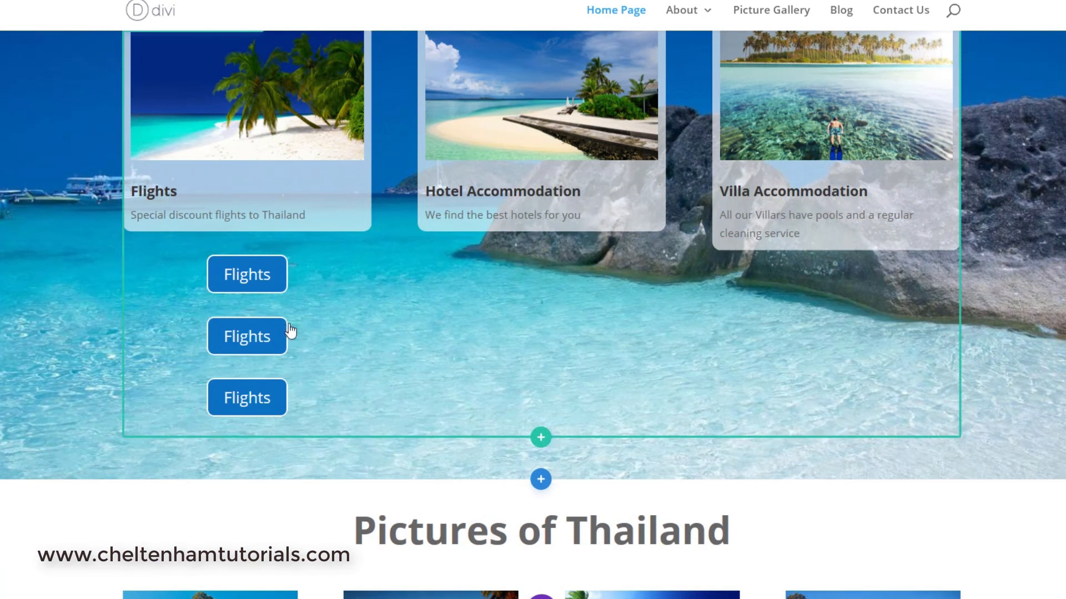
{"action": "mouse_move", "coordinate": [210, 321]}
{"action": "left_click_drag", "start_coordinate": [207, 324], "coordinate": [515, 255]}
{"action": "mouse_move", "coordinate": [207, 324]}
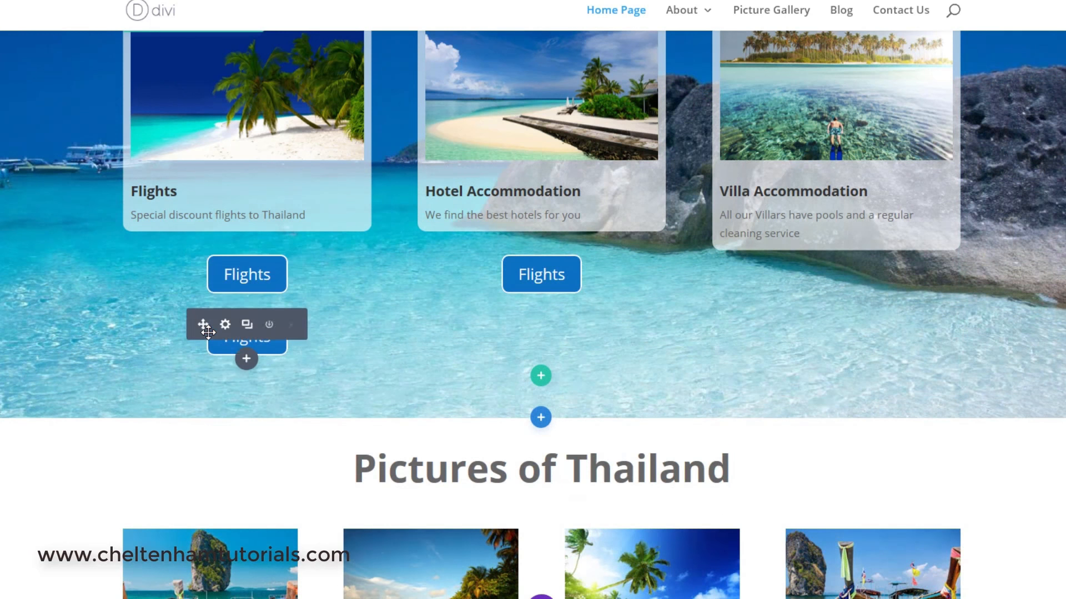
{"action": "left_click_drag", "start_coordinate": [207, 323], "coordinate": [802, 256]}
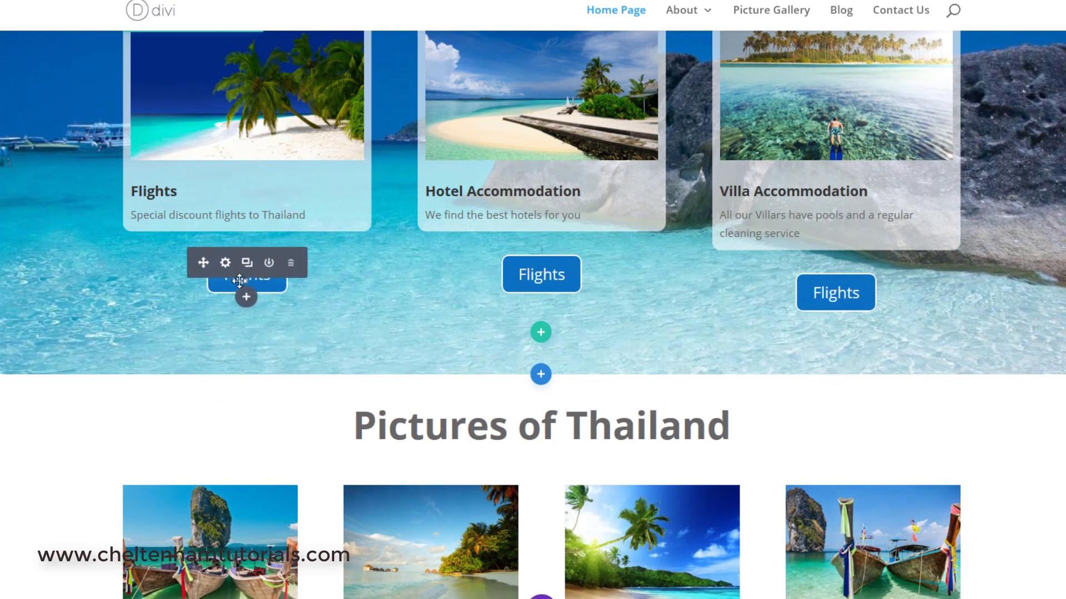
Open the middle button's settings and change its button text to Hotel Accommodation.
{"action": "mouse_move", "coordinate": [519, 279]}
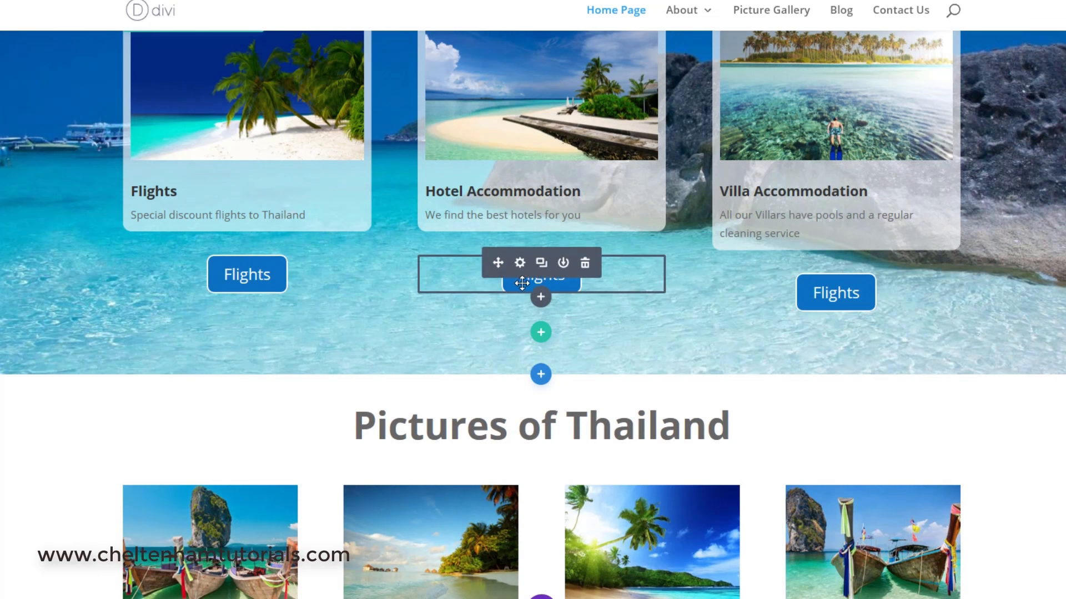
{"action": "mouse_move", "coordinate": [267, 280]}
{"action": "left_click", "coordinate": [520, 263]}
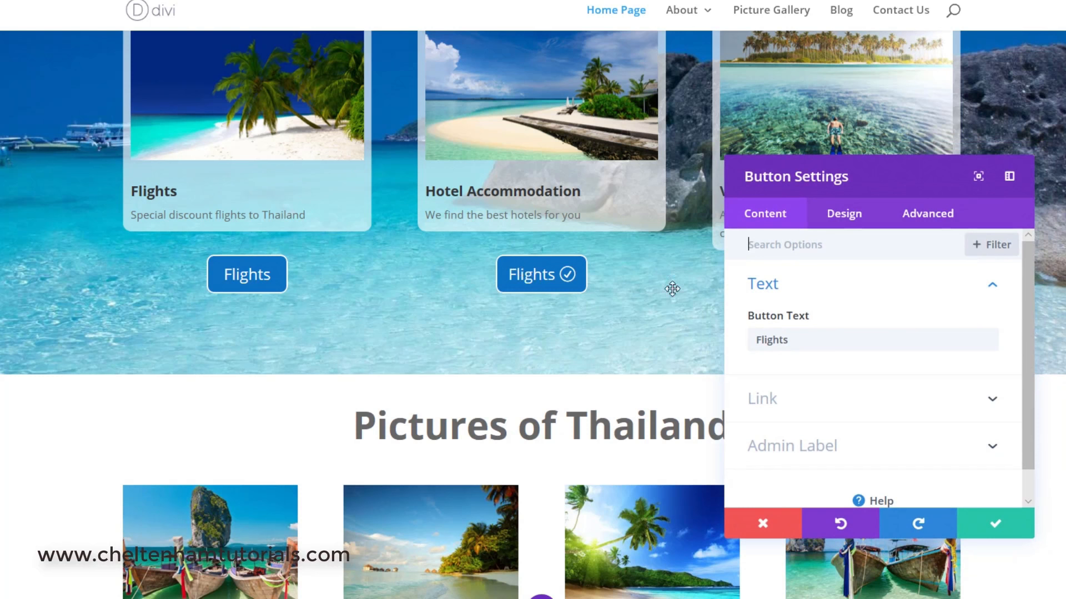
{"action": "left_click_drag", "start_coordinate": [811, 341], "coordinate": [744, 341]}
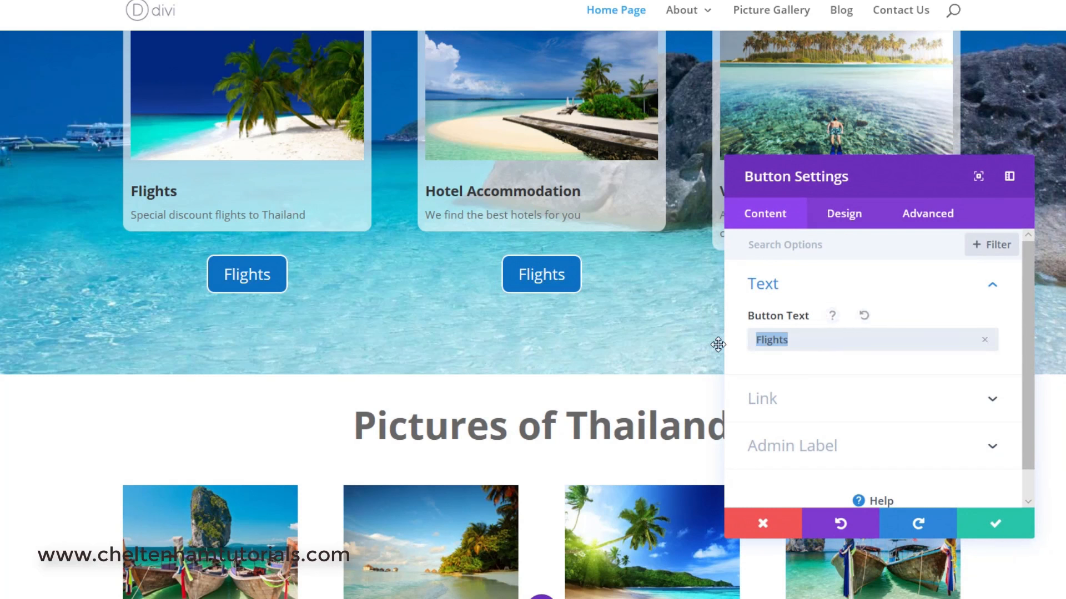
{"action": "type", "text": "Hotel Accommodation"}
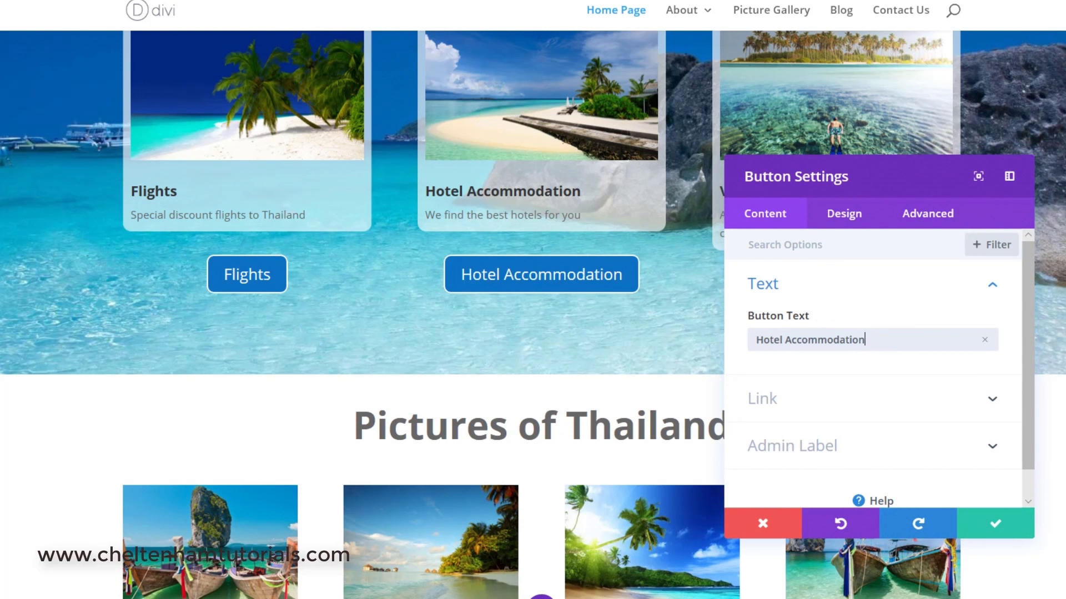
Switch to Notepad and copy the hotel-accommodation page URL, then return to the builder.
{"action": "key", "text": "alt+Tab"}
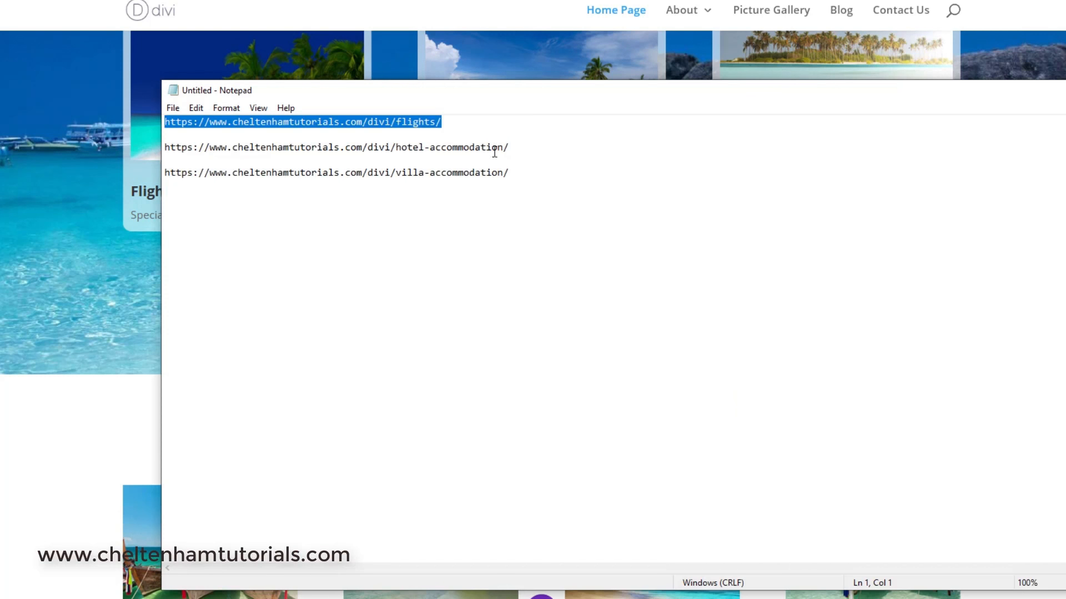
{"action": "left_click_drag", "start_coordinate": [524, 152], "coordinate": [165, 152]}
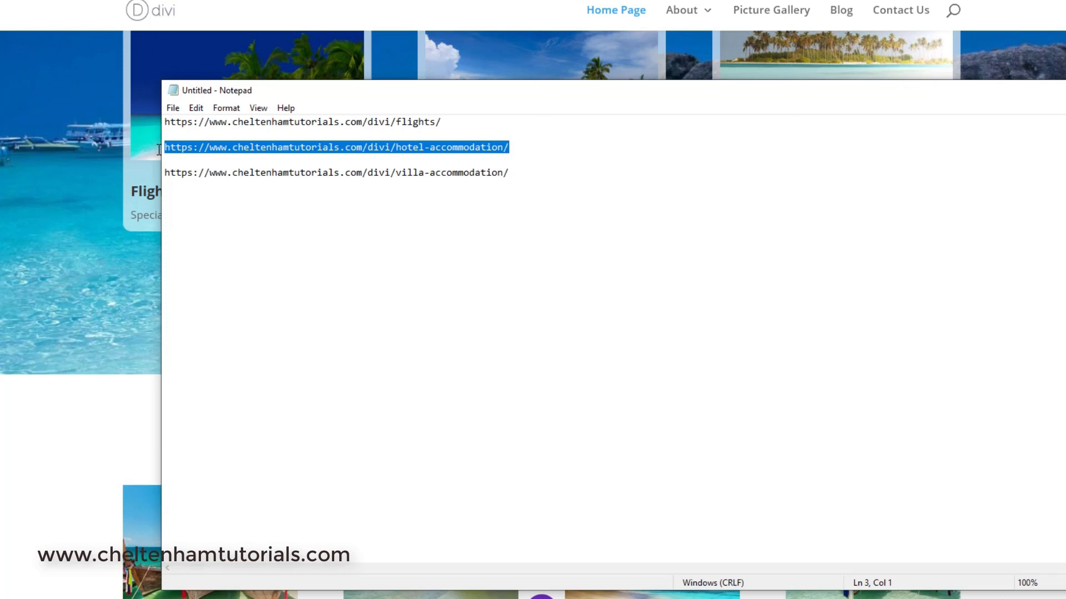
{"action": "key", "text": "alt+Tab"}
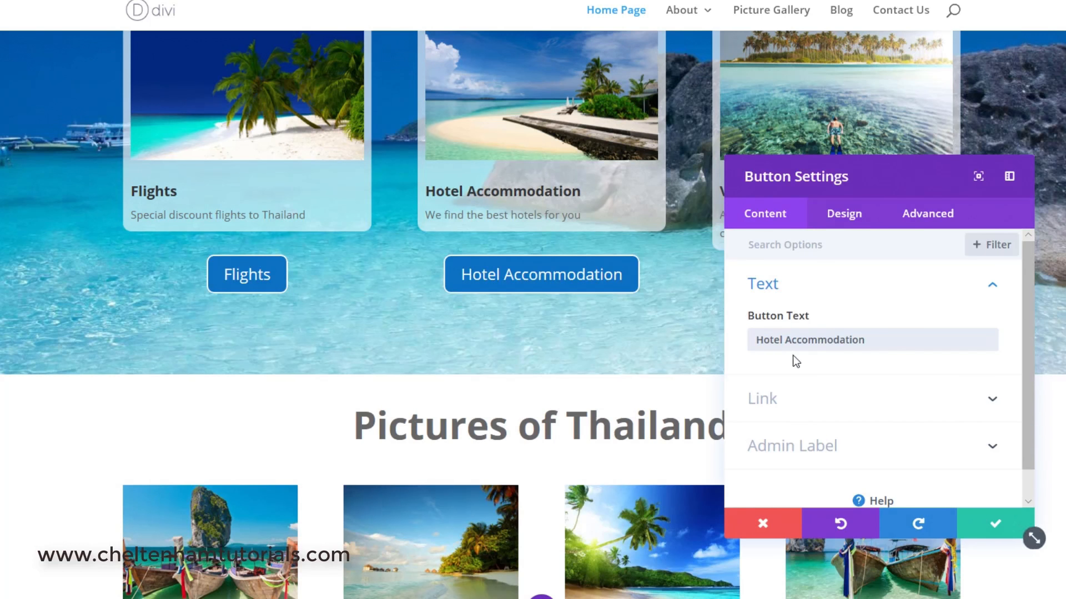
{"action": "scroll", "coordinate": [799, 361], "scroll_direction": "down", "scroll_amount": 1}
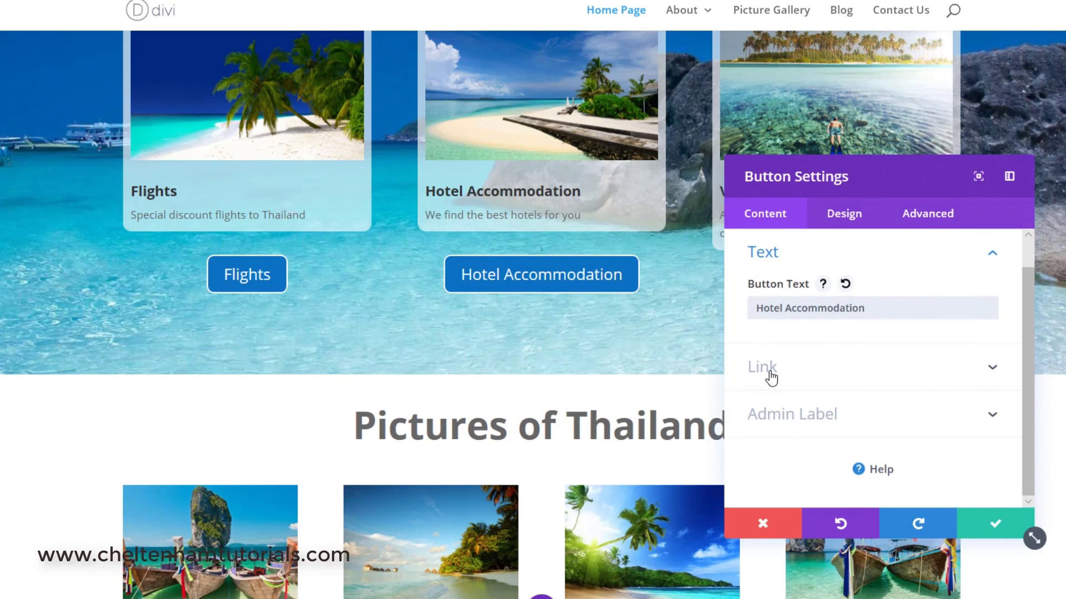
{"action": "left_click", "coordinate": [768, 375]}
{"action": "left_click_drag", "start_coordinate": [955, 309], "coordinate": [694, 300]}
{"action": "key", "text": "BackSpace"}
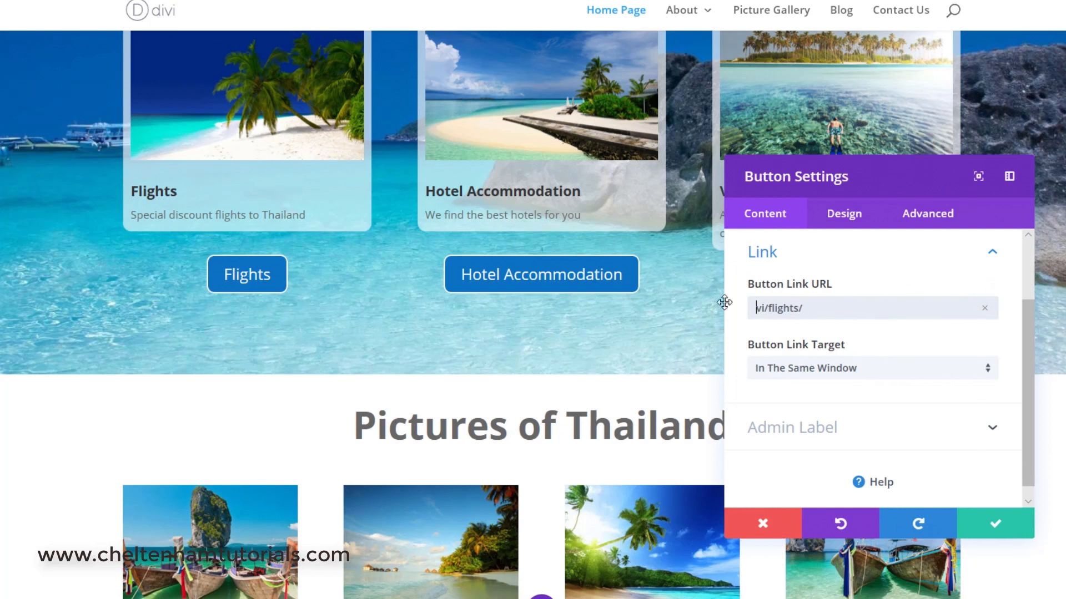
{"action": "key", "text": "ctrl+a"}
{"action": "key", "text": "BackSpace"}
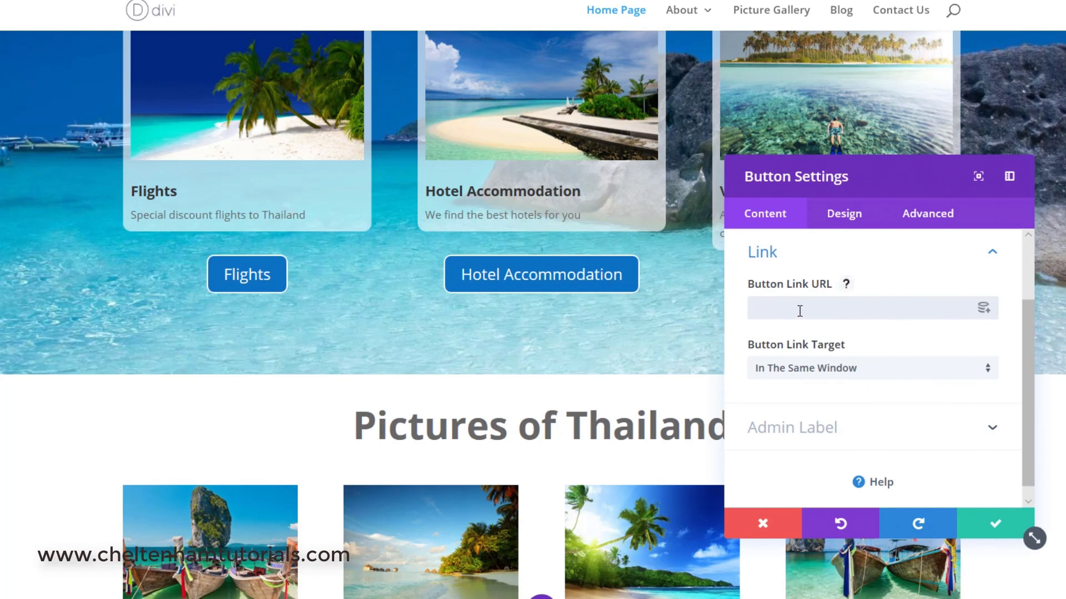
{"action": "key", "text": "ctrl+v"}
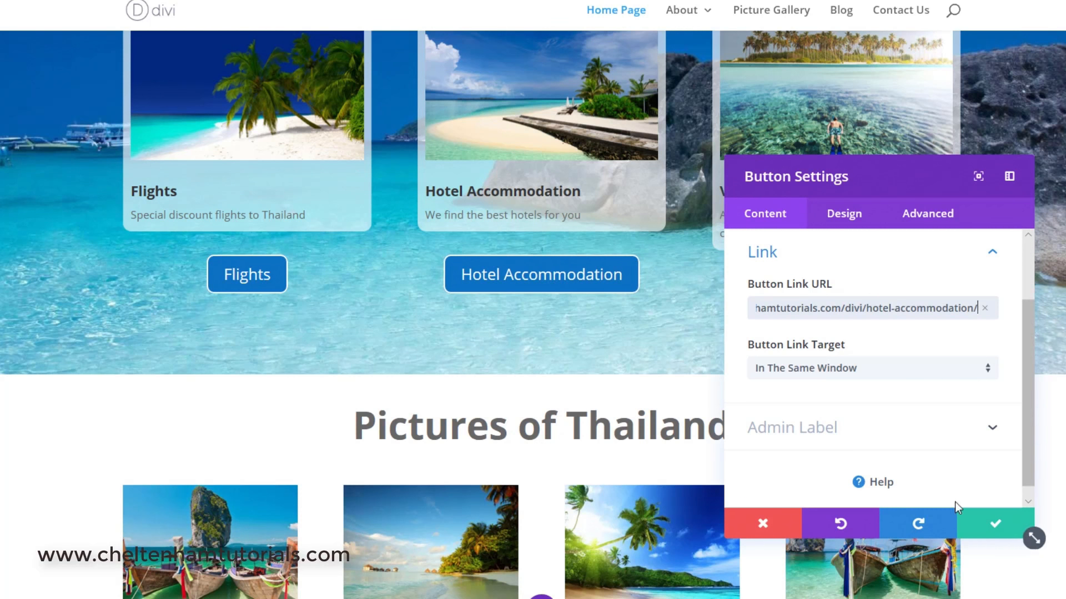
{"action": "left_click", "coordinate": [993, 528]}
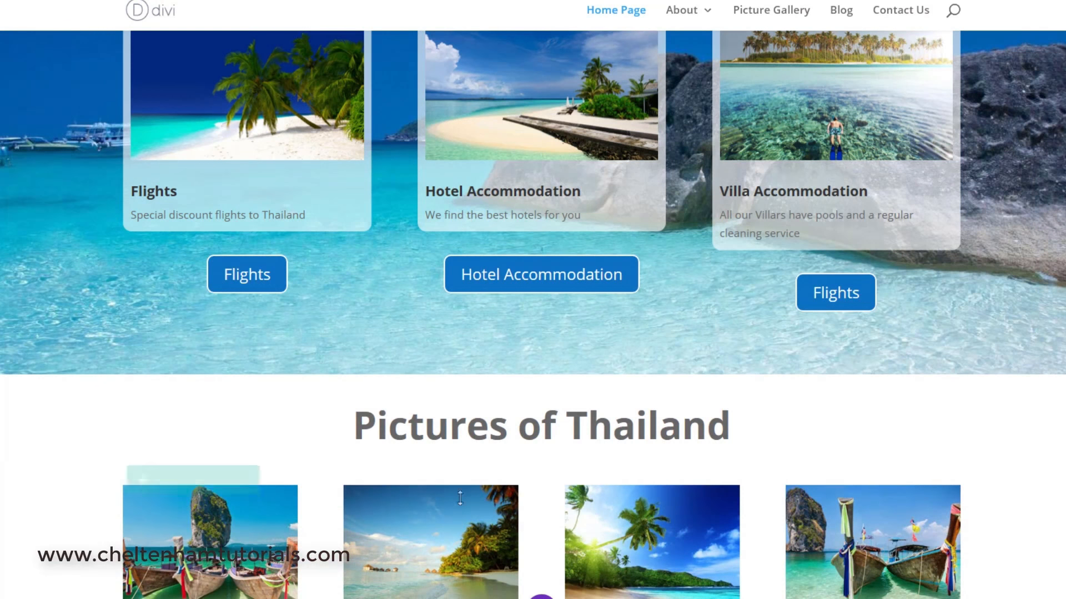
Open the Villa card button's settings and change its button text to Villa Accommodation.
{"action": "mouse_move", "coordinate": [832, 289]}
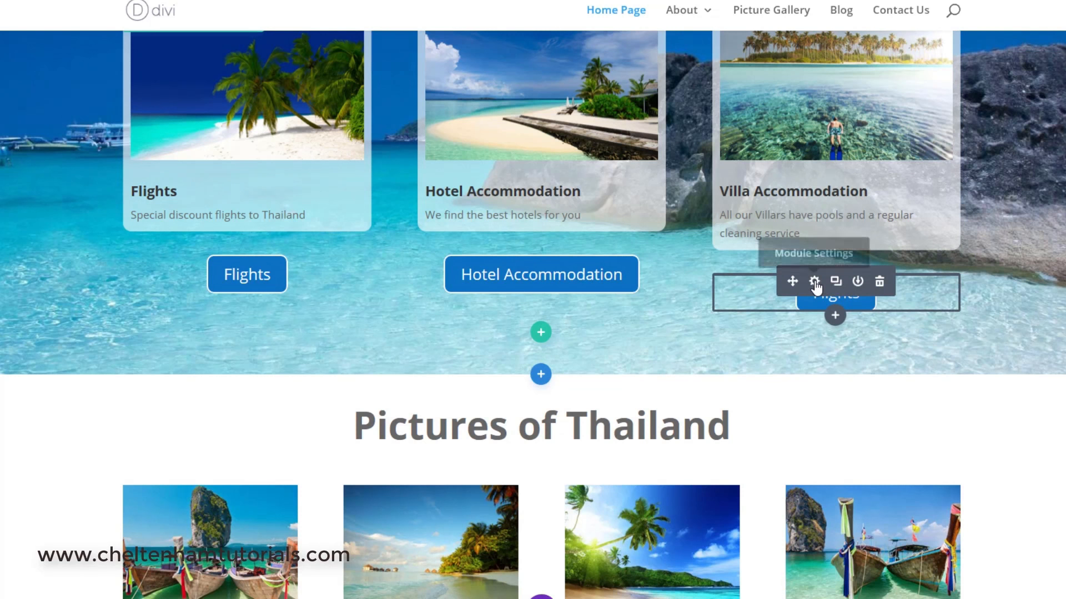
{"action": "left_click", "coordinate": [815, 281]}
{"action": "double_click", "coordinate": [795, 344]}
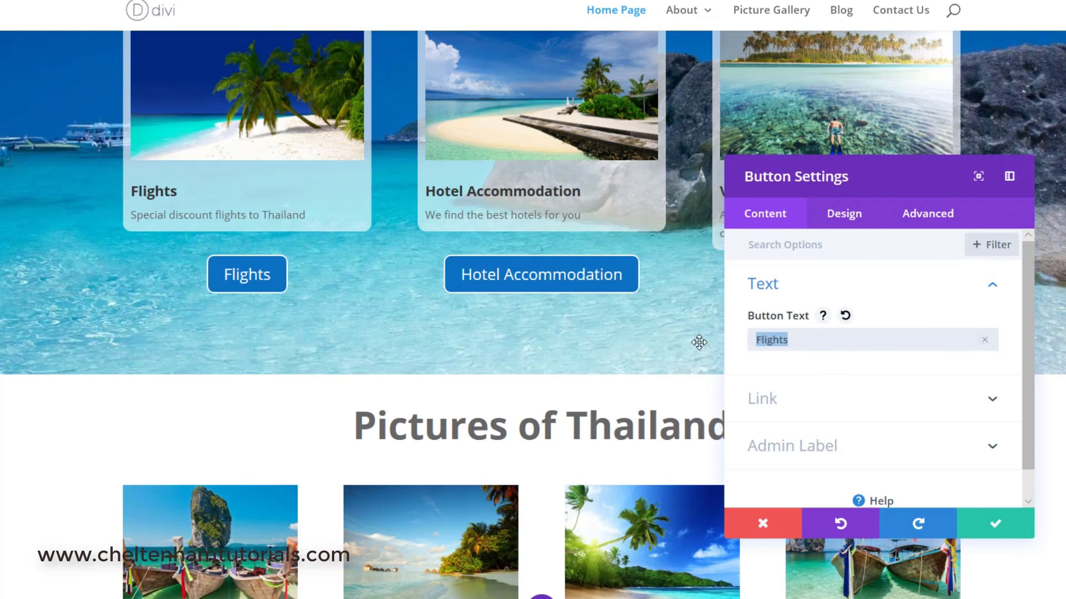
{"action": "type", "text": "Villa Accommodation"}
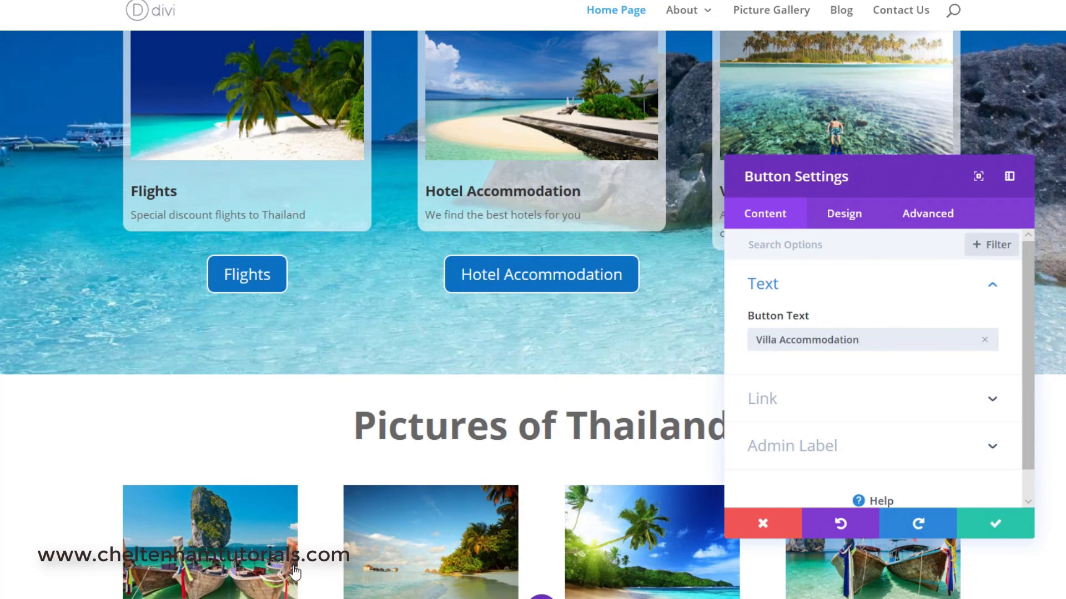
Switch to Notepad and copy the villa-accommodation page URL, then return to the builder.
{"action": "key", "text": "alt+Tab"}
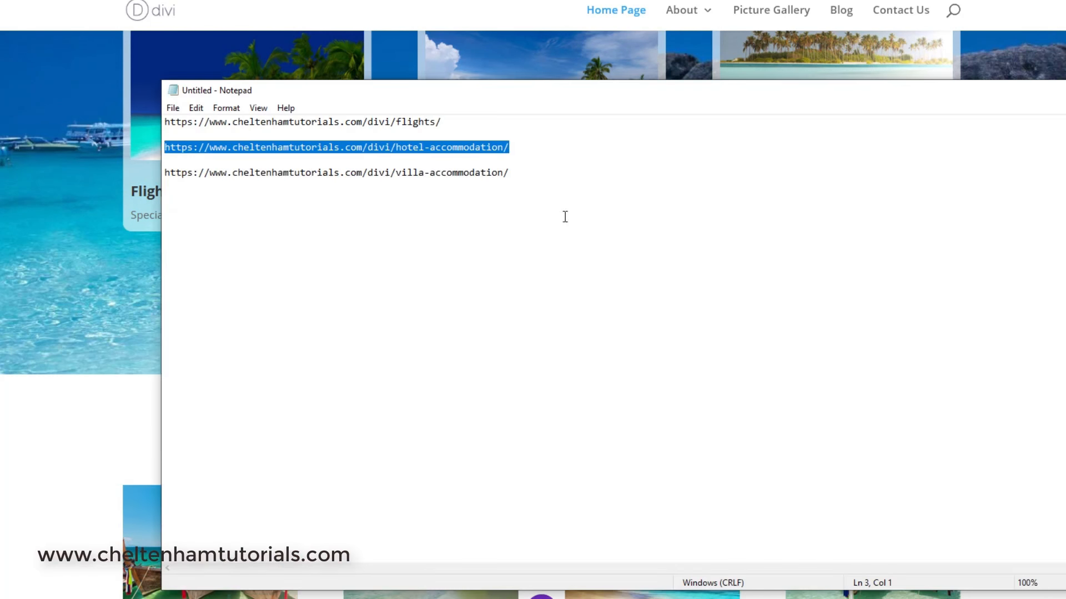
{"action": "left_click_drag", "start_coordinate": [526, 172], "coordinate": [135, 172]}
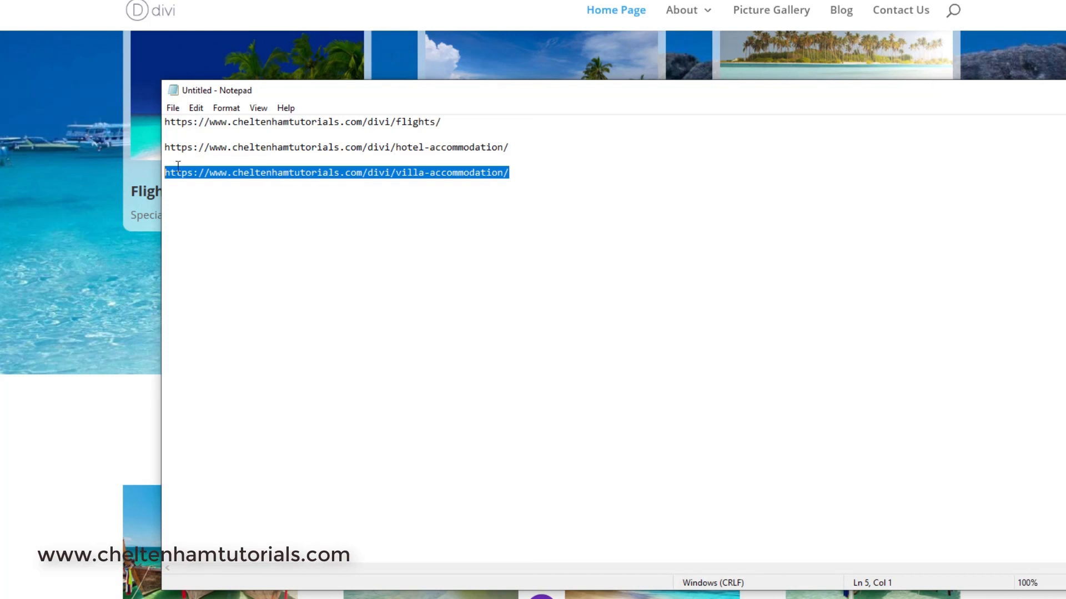
{"action": "key", "text": "alt+Tab"}
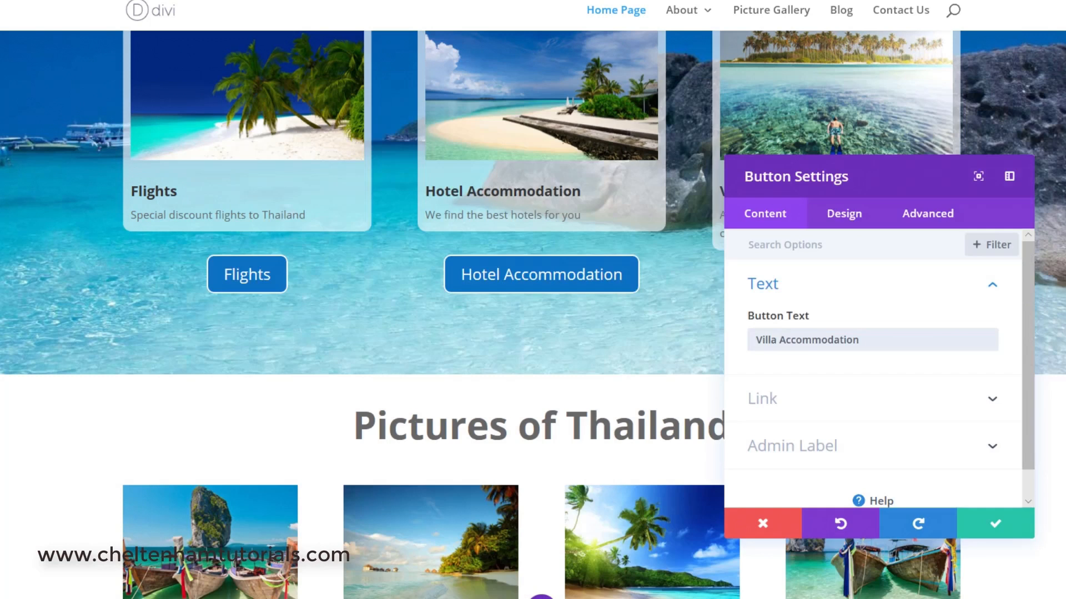
{"action": "left_click", "coordinate": [778, 412]}
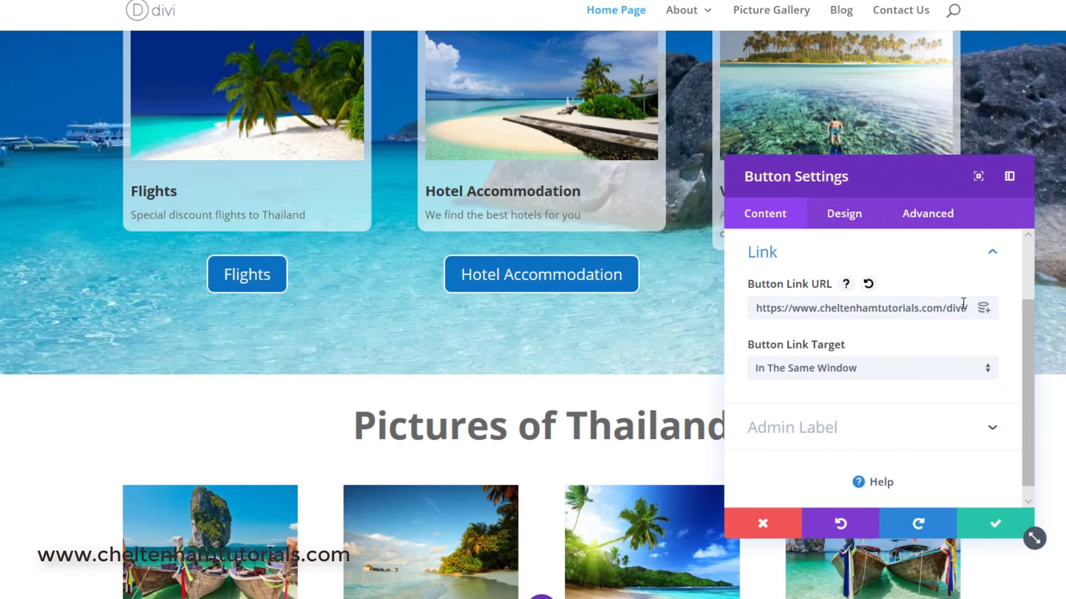
{"action": "left_click_drag", "start_coordinate": [961, 308], "coordinate": [668, 303]}
{"action": "key", "text": "BackSpace"}
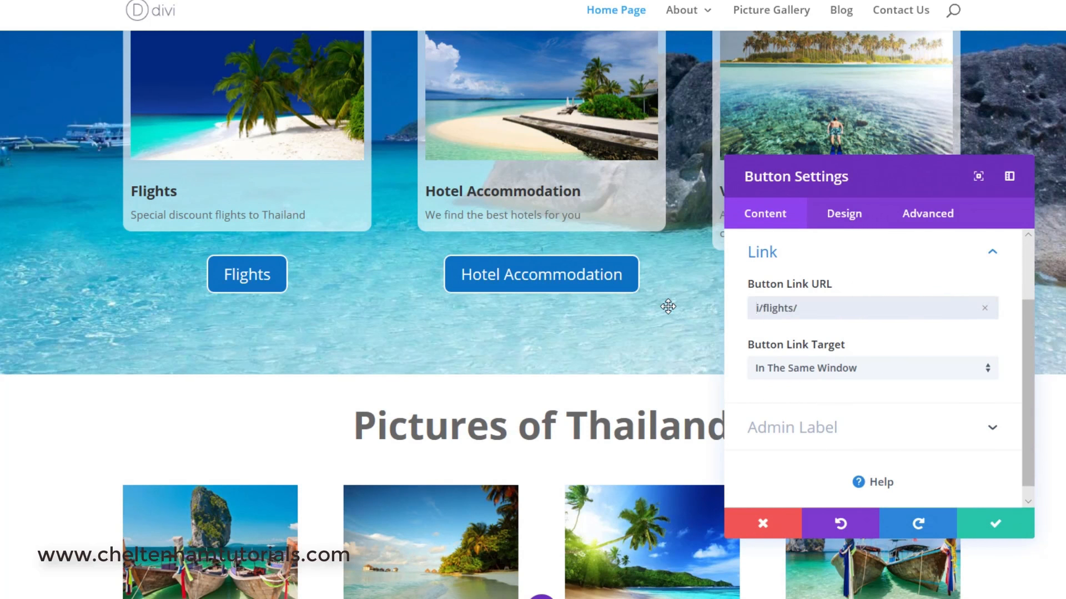
{"action": "key", "text": "Delete"}
{"action": "key", "text": "Delete"}
{"action": "key", "text": "Delete"}
{"action": "key", "text": "ctrl+v"}
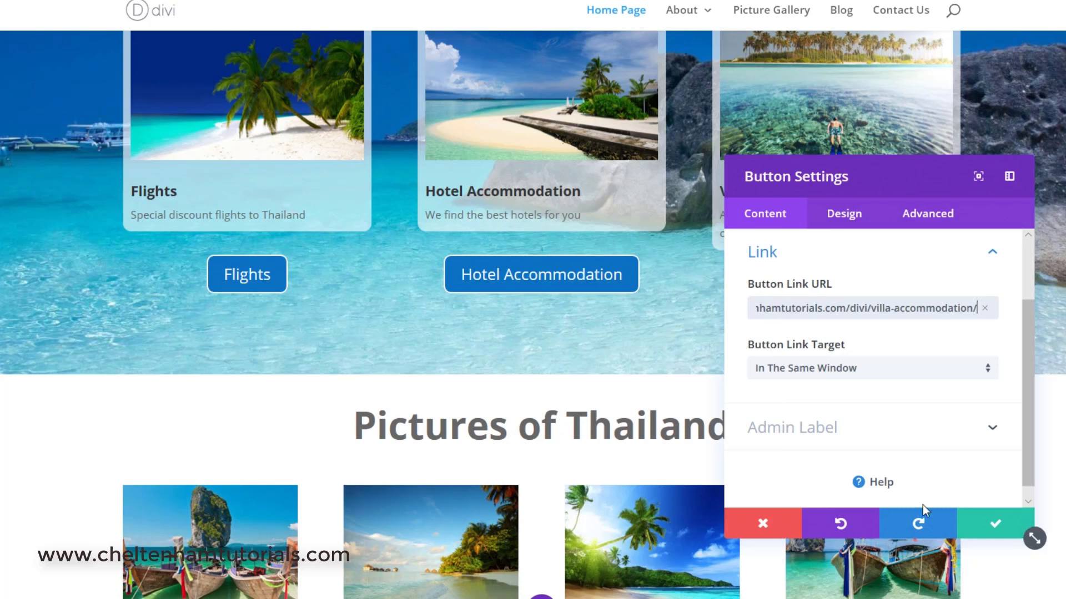
{"action": "left_click", "coordinate": [995, 525]}
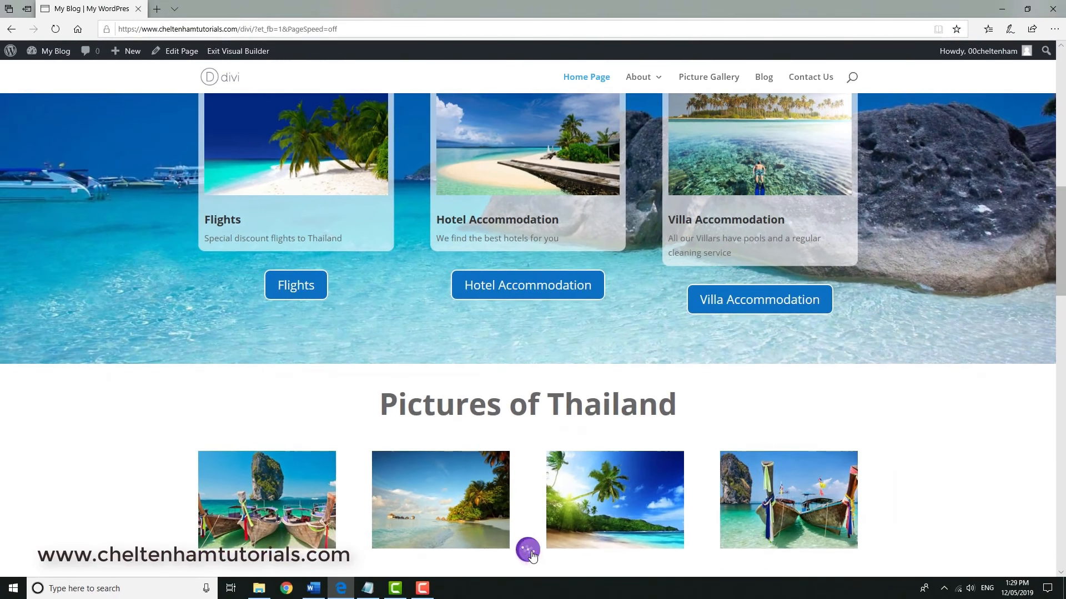
Save the page changes and exit the Visual Builder.
{"action": "left_click", "coordinate": [527, 550]}
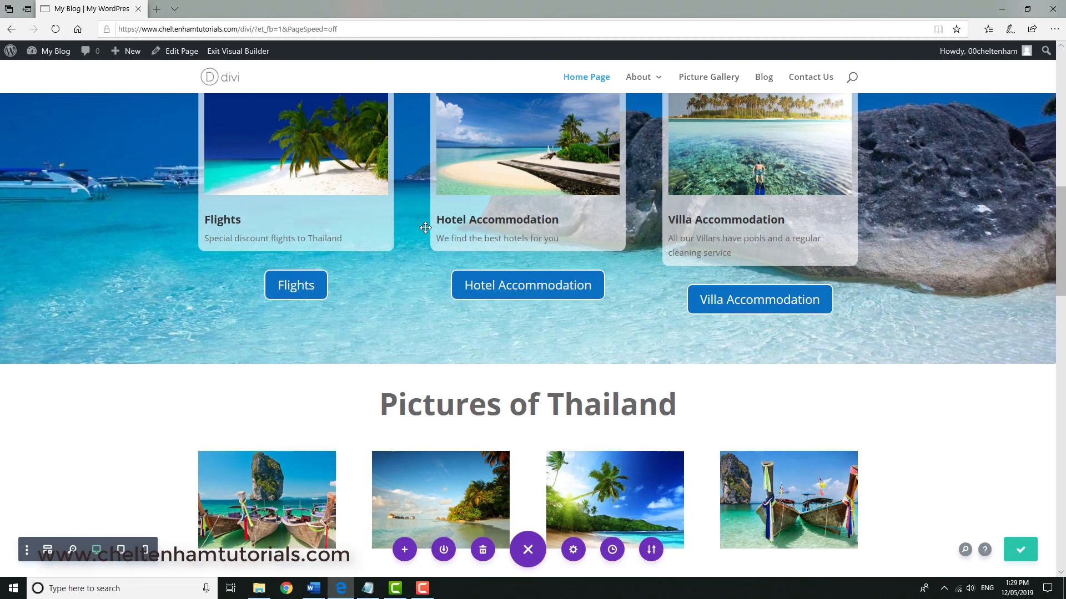
{"action": "left_click", "coordinate": [239, 53]}
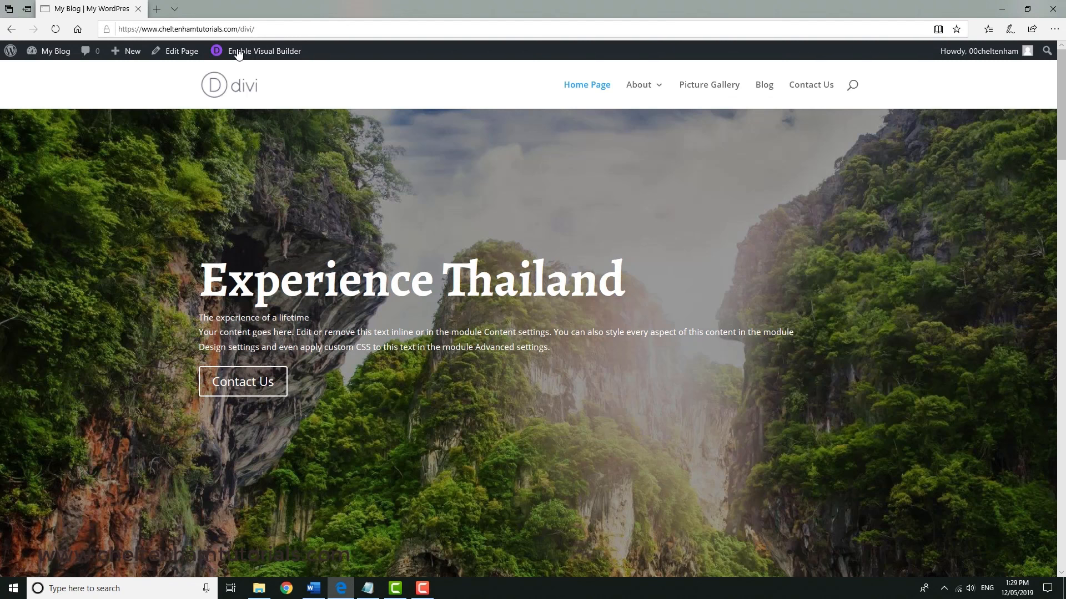
Test the Flights button link on the live home page, then return to the home page.
{"action": "scroll", "coordinate": [607, 276], "scroll_direction": "down", "scroll_amount": 3}
{"action": "scroll", "coordinate": [582, 257], "scroll_direction": "down", "scroll_amount": 7}
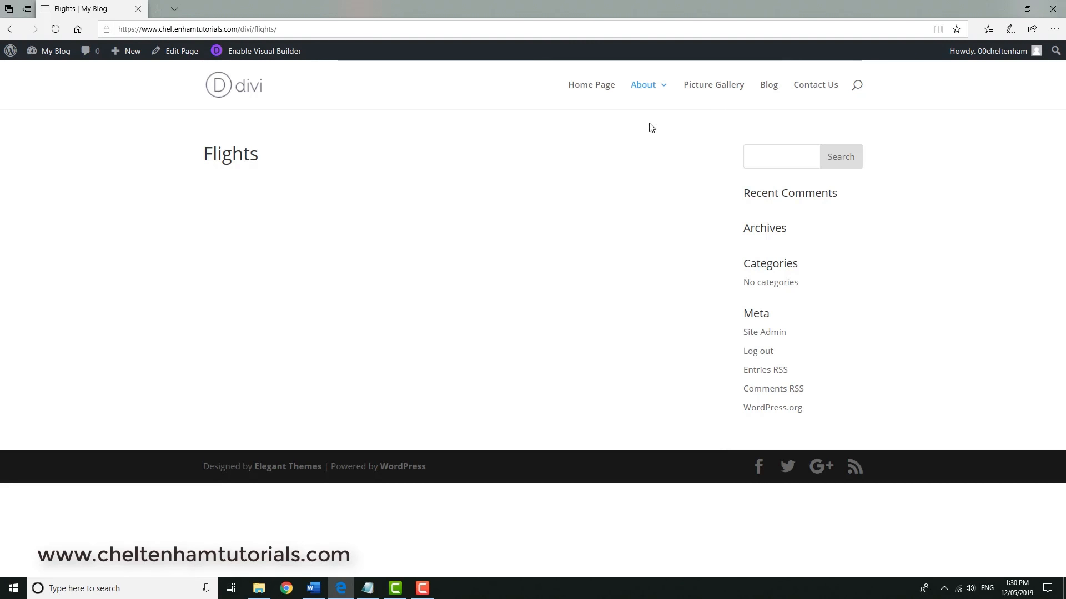
{"action": "left_click", "coordinate": [589, 86]}
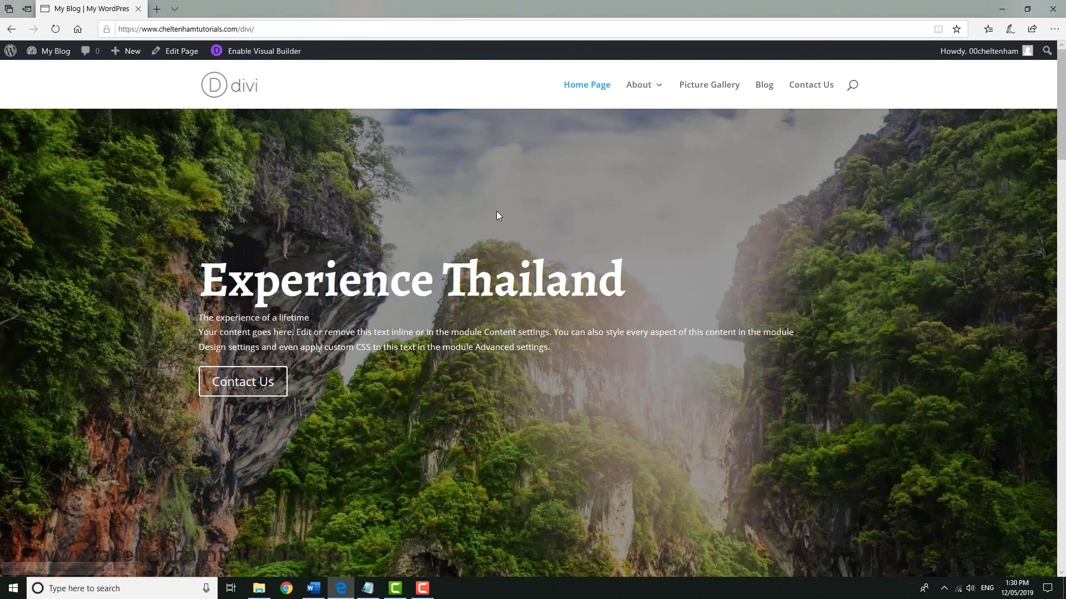
Test the Hotel Accommodation button link, then return to the home page.
{"action": "scroll", "coordinate": [475, 210], "scroll_direction": "down", "scroll_amount": 6}
{"action": "scroll", "coordinate": [474, 214], "scroll_direction": "down", "scroll_amount": 3}
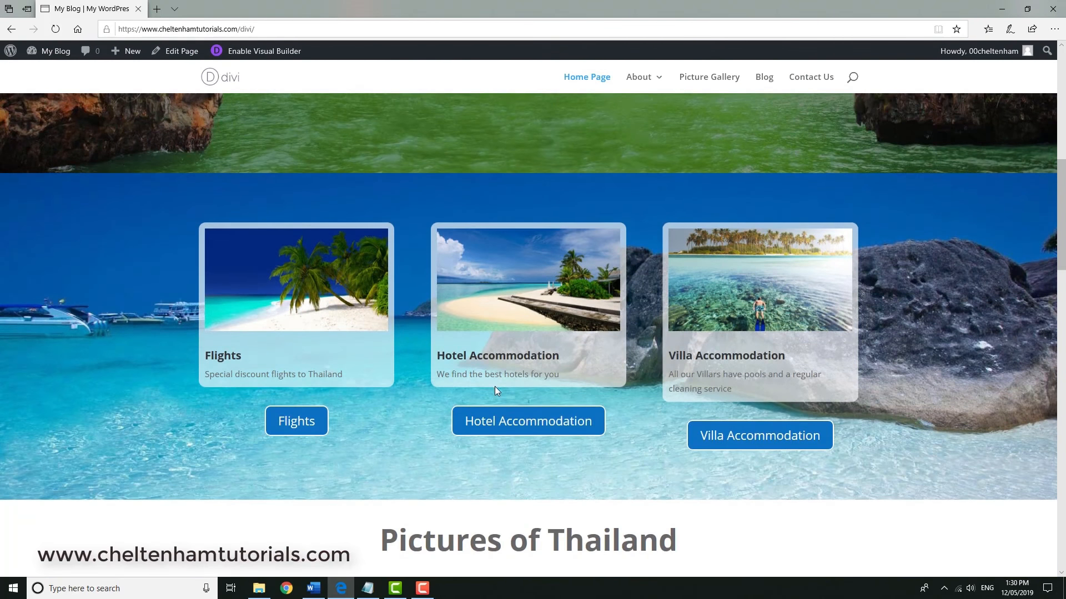
{"action": "left_click", "coordinate": [514, 425]}
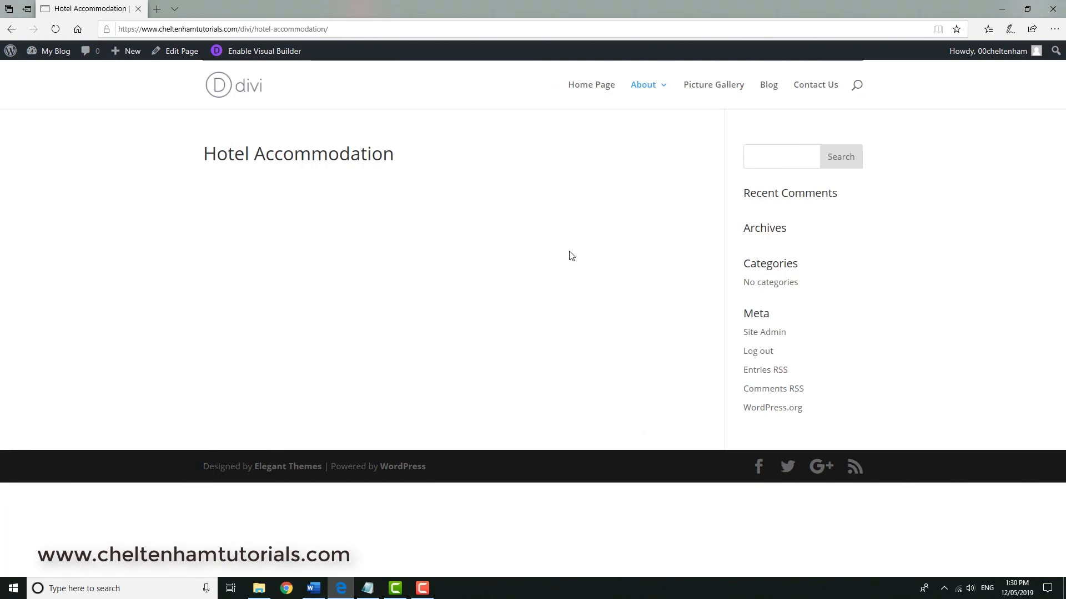
{"action": "left_click", "coordinate": [608, 89]}
Test the Villa Accommodation button link, return to the home page and scroll back to the buttons.
{"action": "scroll", "coordinate": [577, 277], "scroll_direction": "down", "scroll_amount": 6}
{"action": "scroll", "coordinate": [574, 283], "scroll_direction": "down", "scroll_amount": 5}
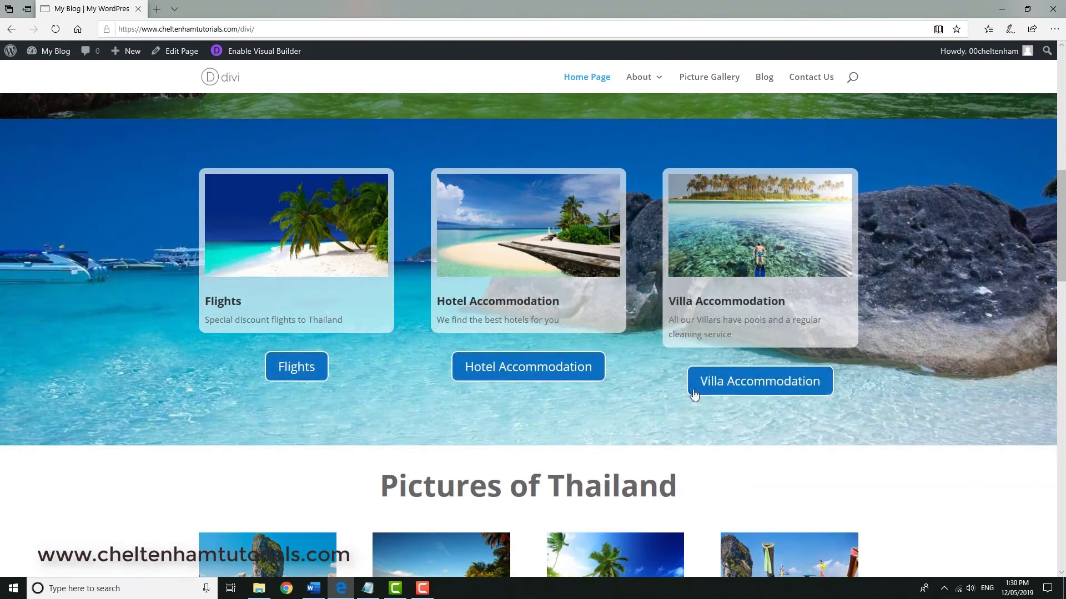
{"action": "left_click", "coordinate": [748, 383]}
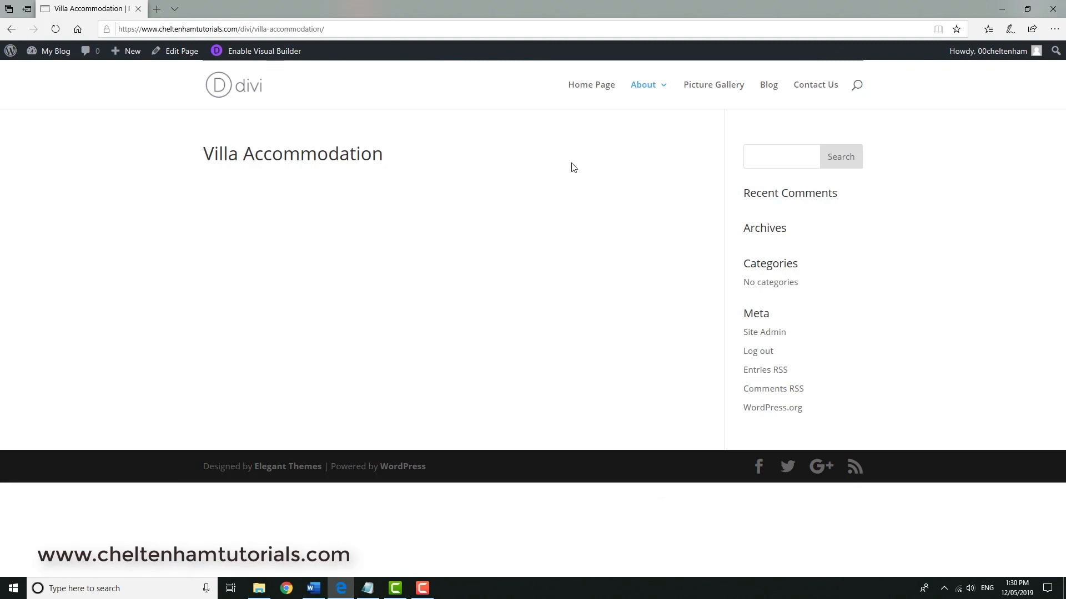
{"action": "left_click", "coordinate": [590, 90]}
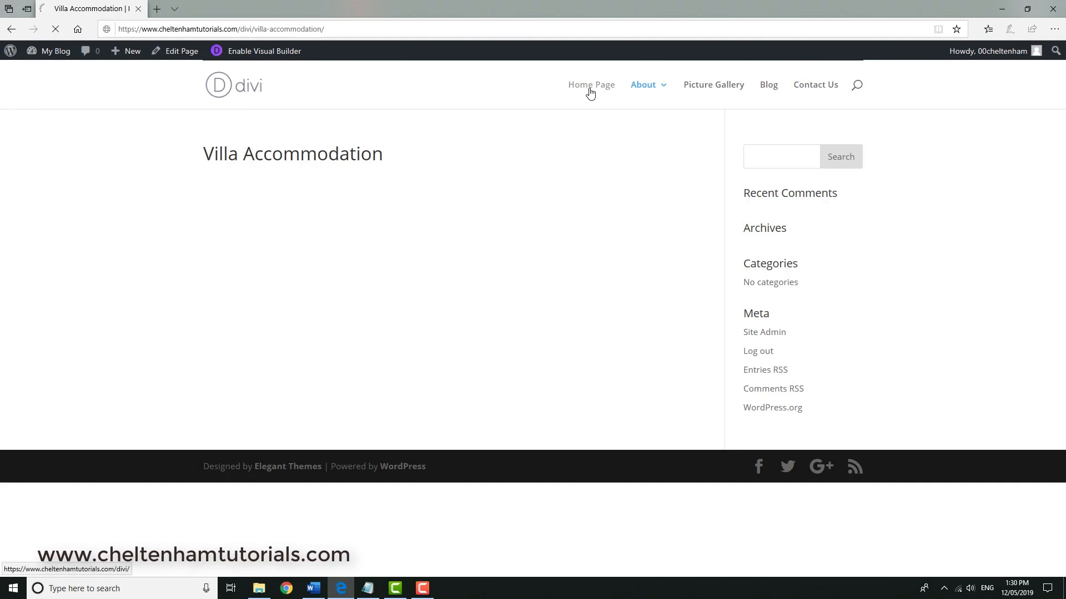
{"action": "scroll", "coordinate": [537, 272], "scroll_direction": "down", "scroll_amount": 3}
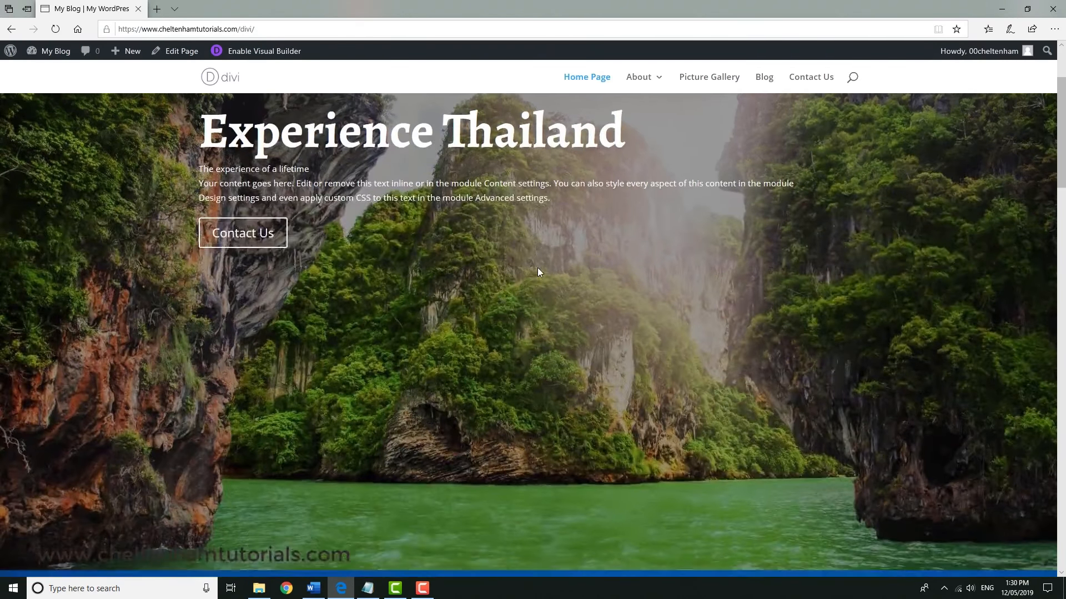
{"action": "scroll", "coordinate": [537, 272], "scroll_direction": "down", "scroll_amount": 6}
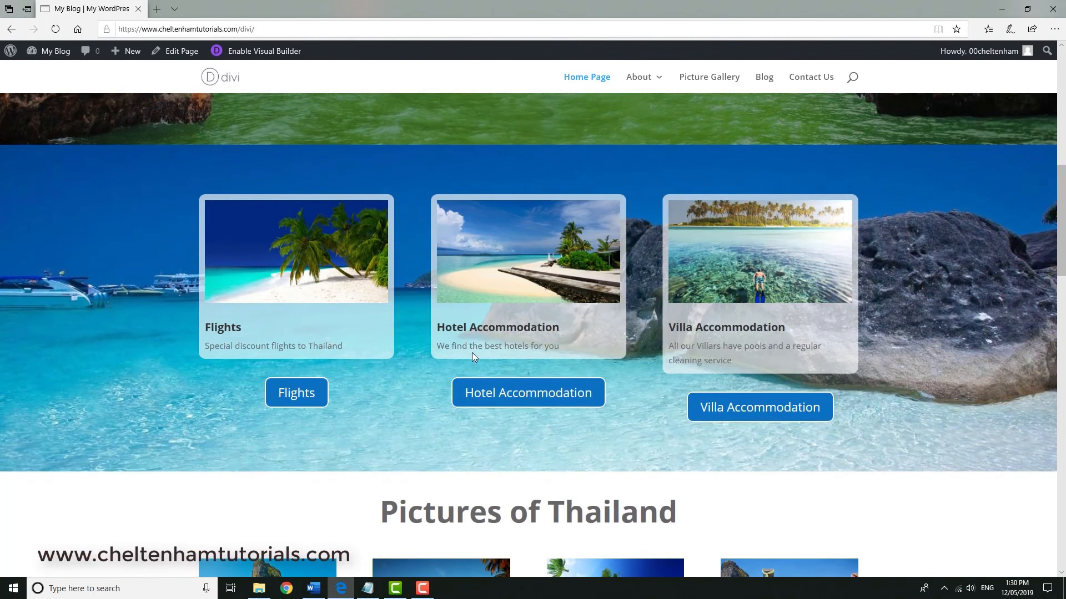